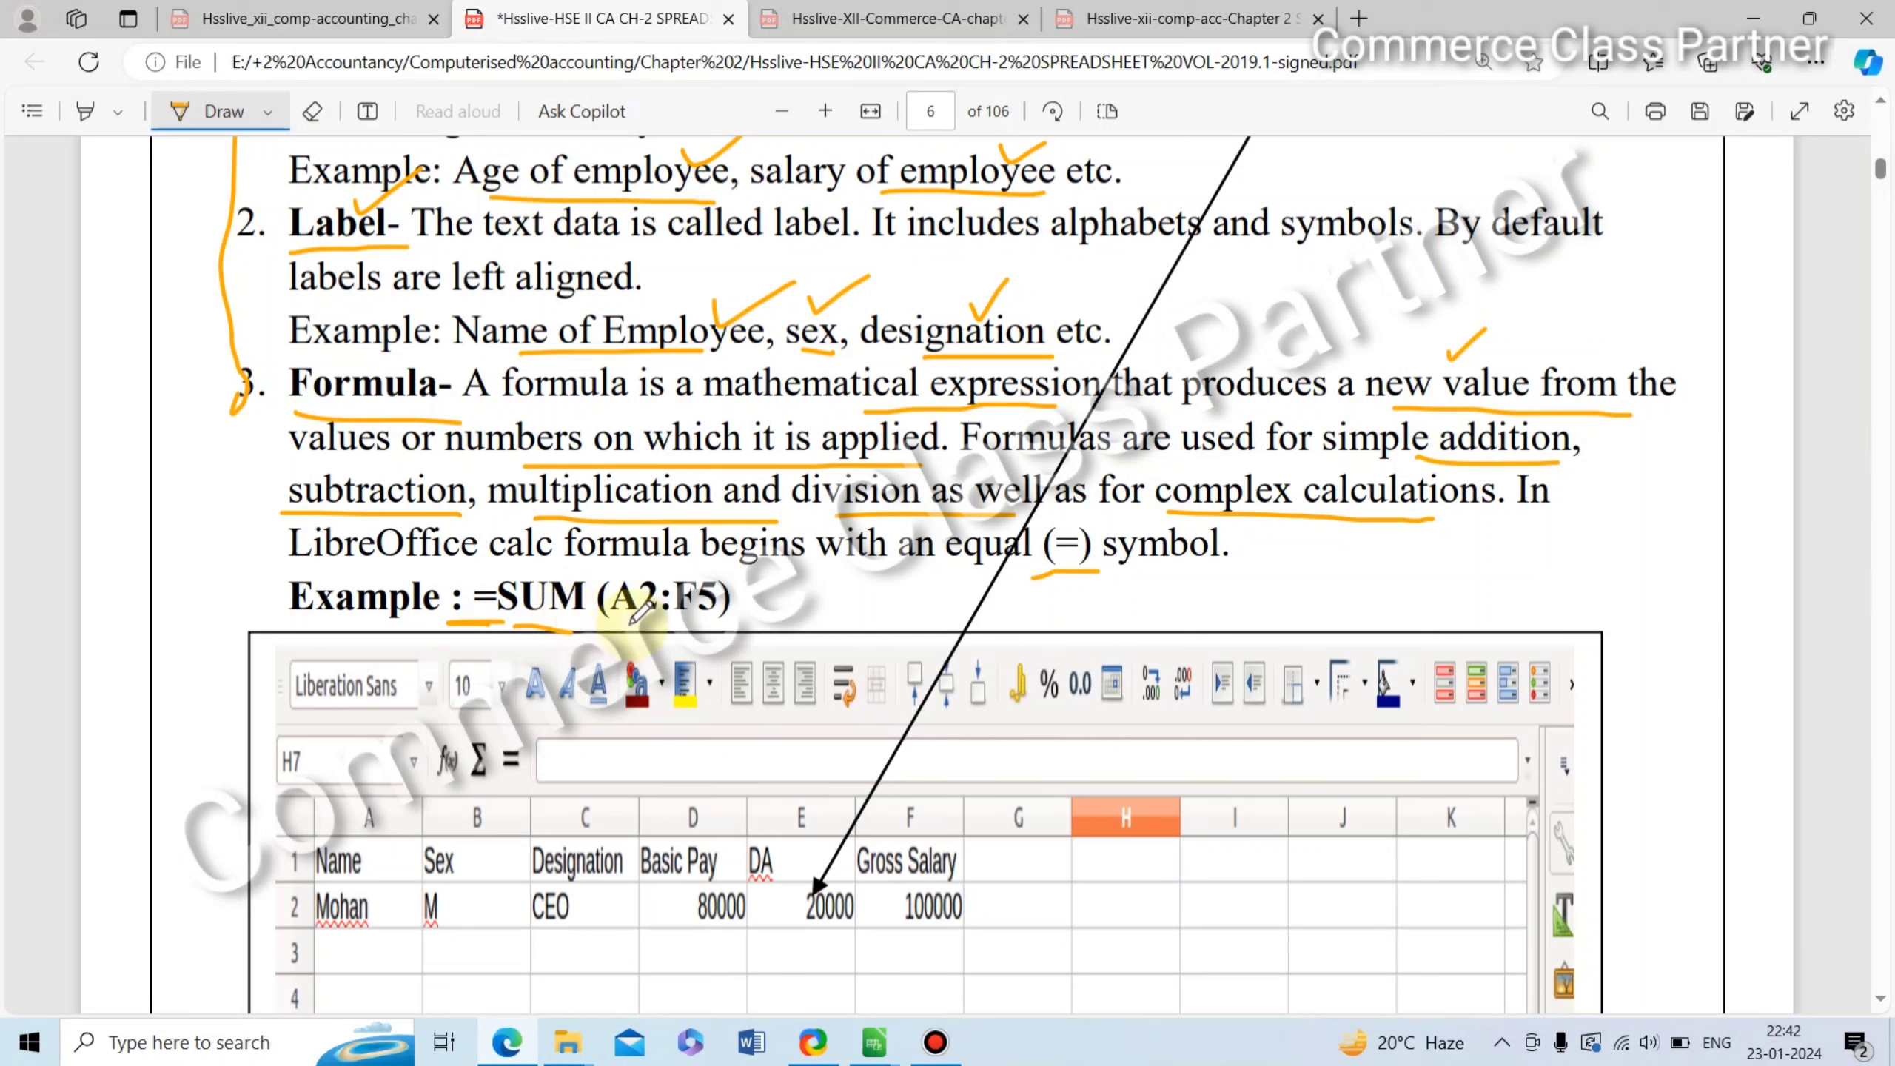
Step: Underline the range A2:F5 in the SUM formula example and the "Deleting the cell content" heading on the following page
{"action": "left_click_drag", "start_coordinate": [629, 622], "coordinate": [716, 618]}
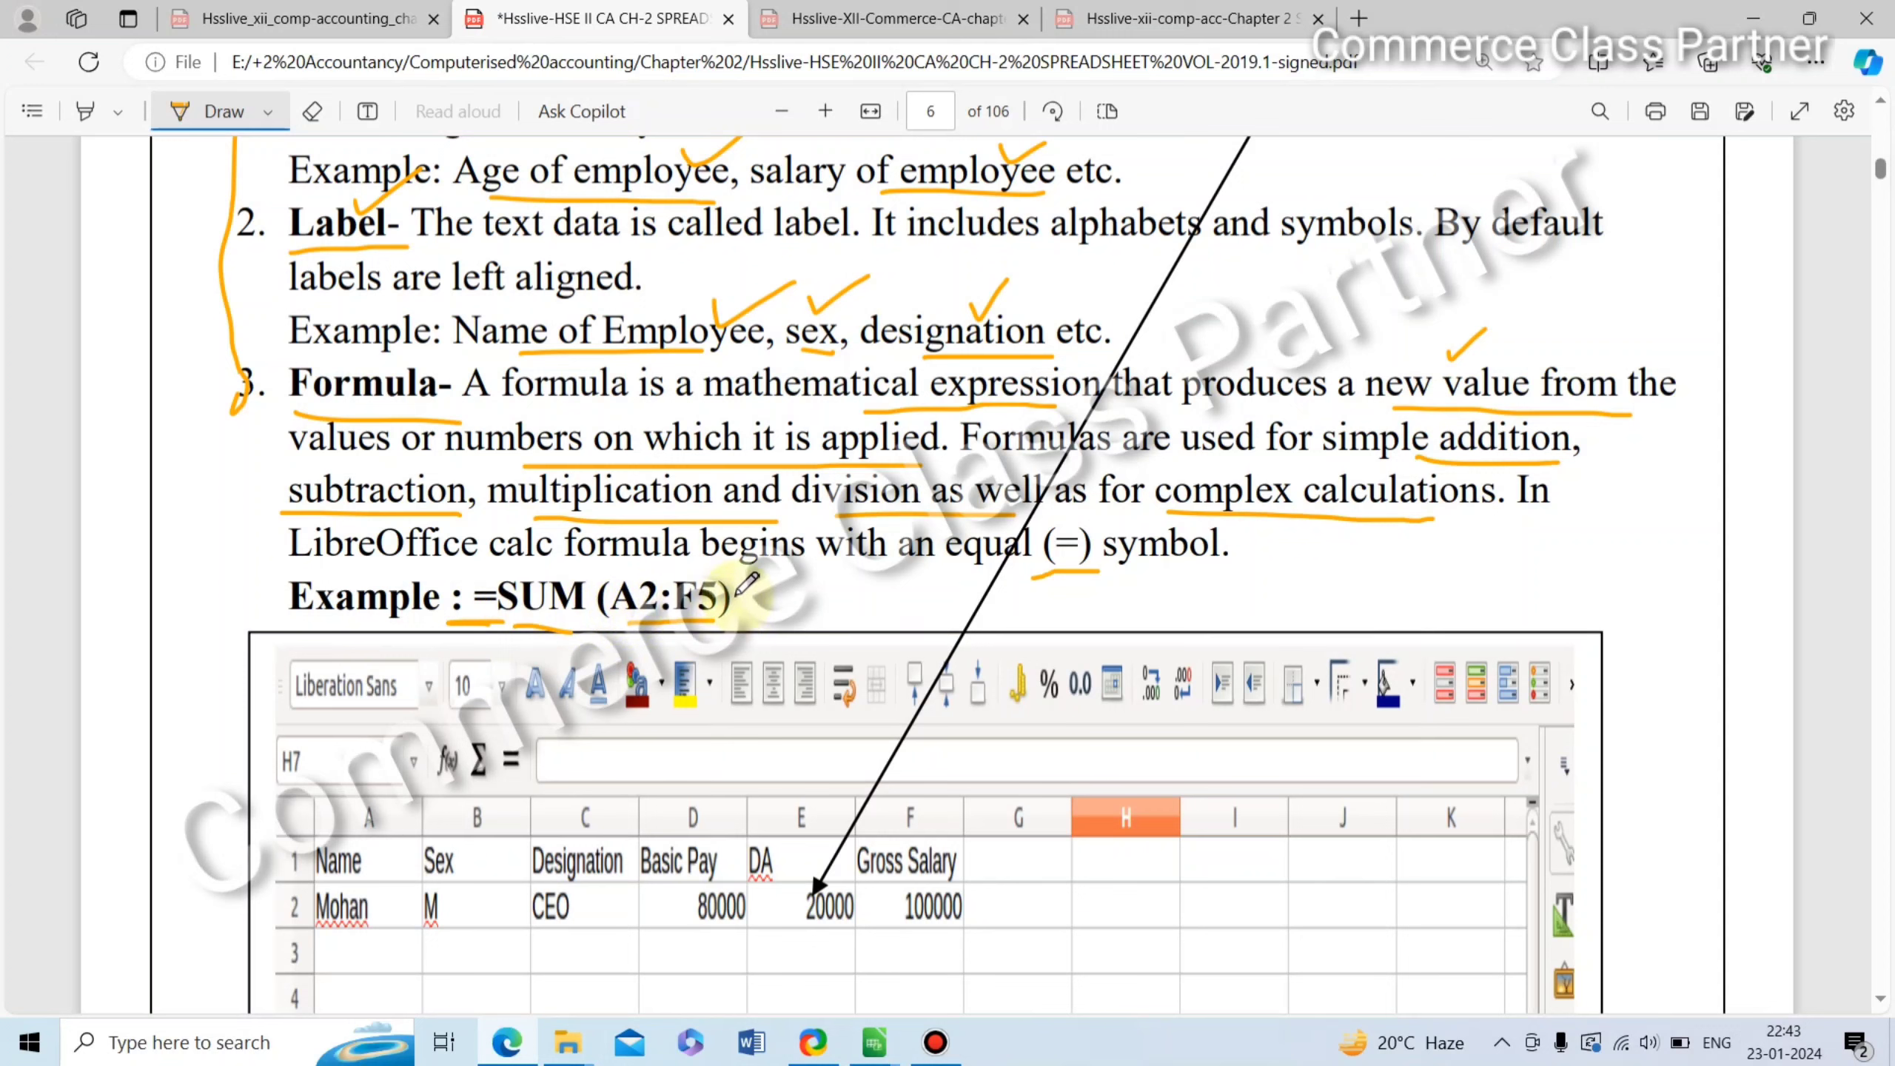
{"action": "scroll", "coordinate": [737, 593], "scroll_direction": "down", "scroll_amount": 6}
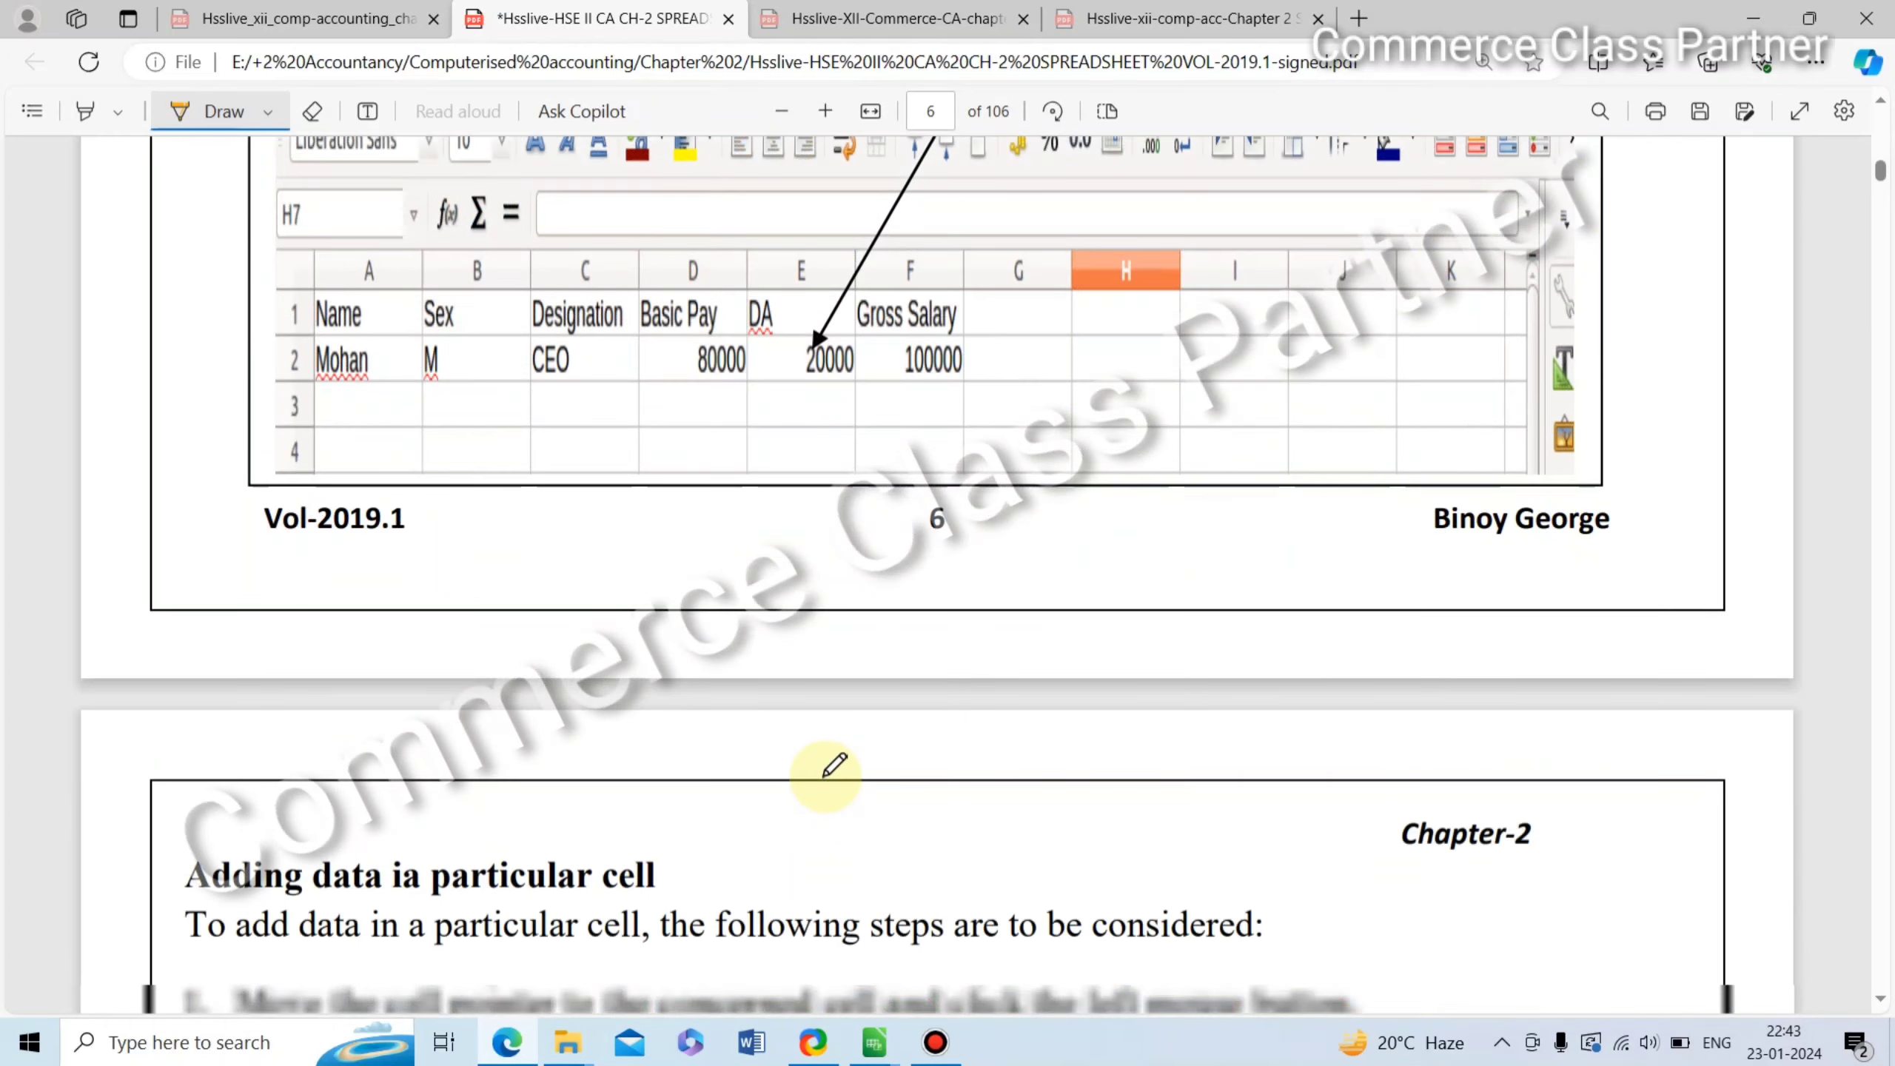
{"action": "scroll", "coordinate": [828, 766], "scroll_direction": "down", "scroll_amount": 2}
{"action": "scroll", "coordinate": [814, 765], "scroll_direction": "down", "scroll_amount": 5}
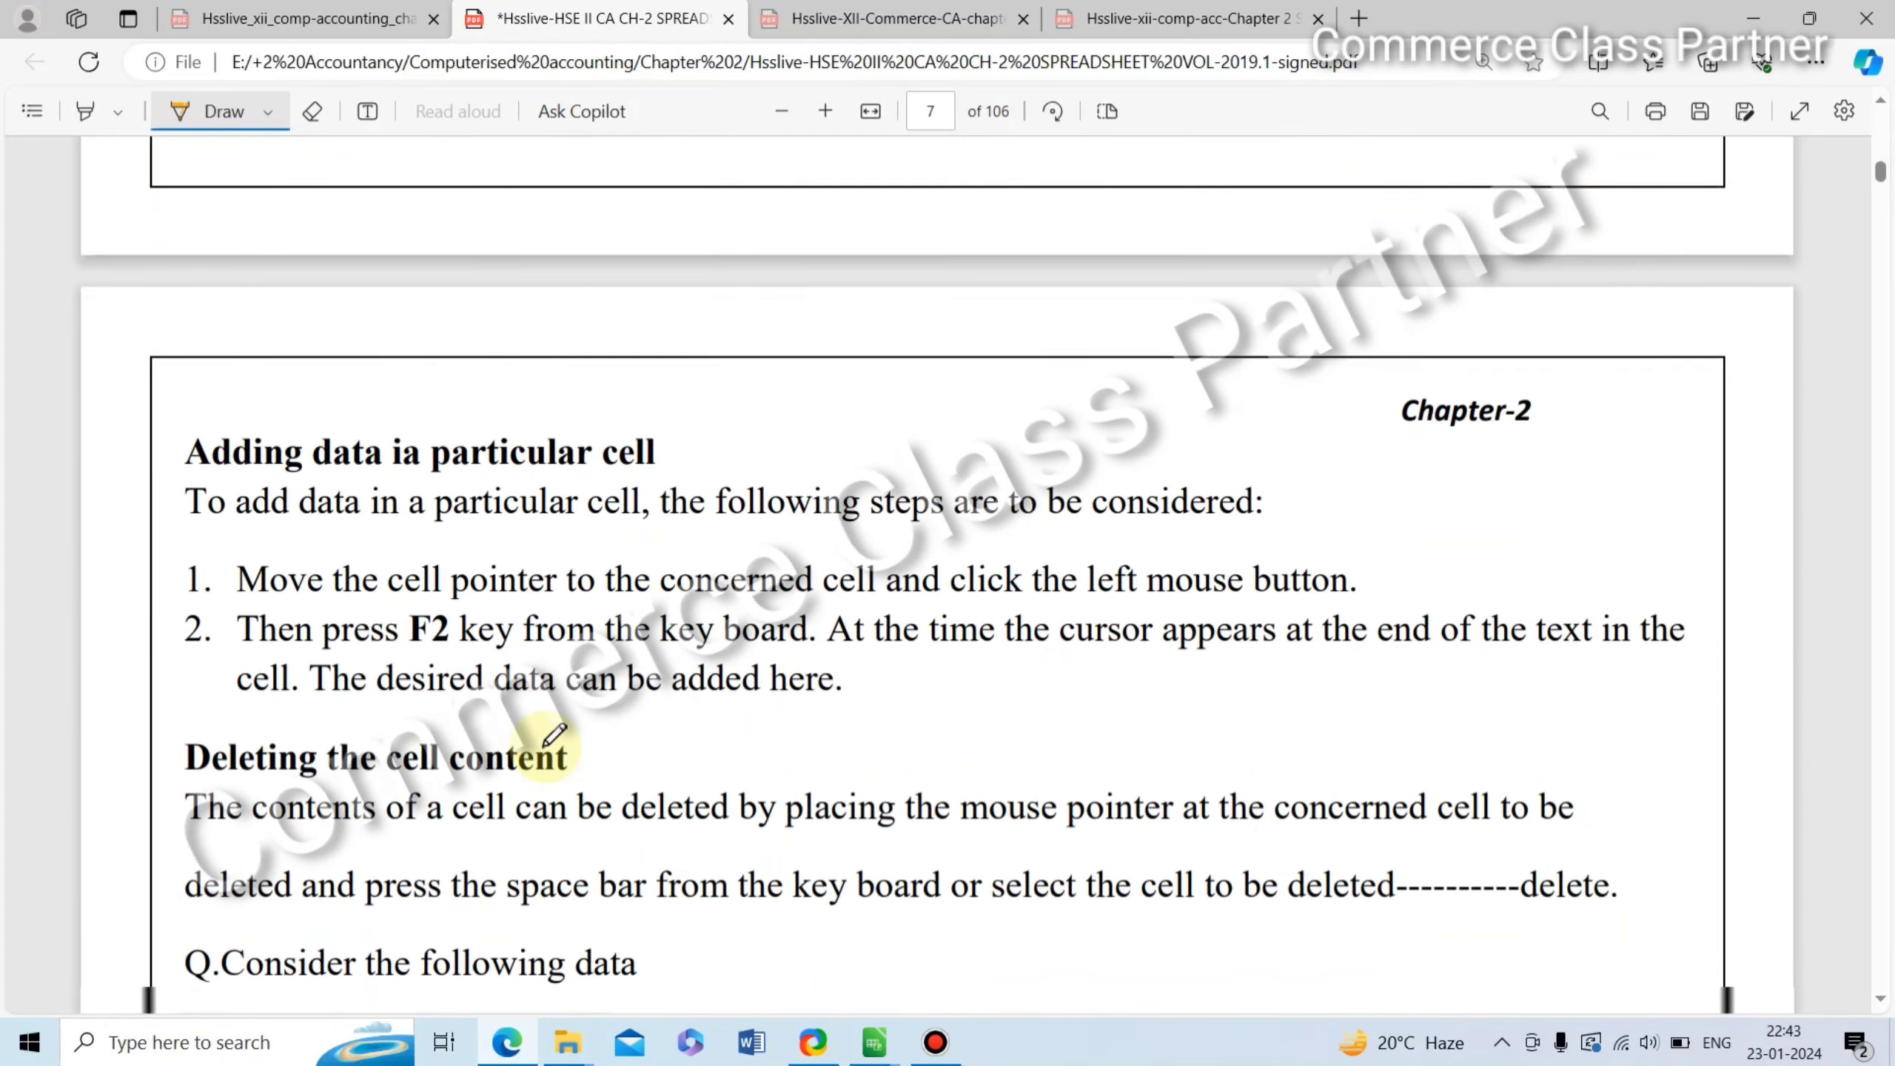
{"action": "scroll", "coordinate": [546, 670], "scroll_direction": "down", "scroll_amount": 5}
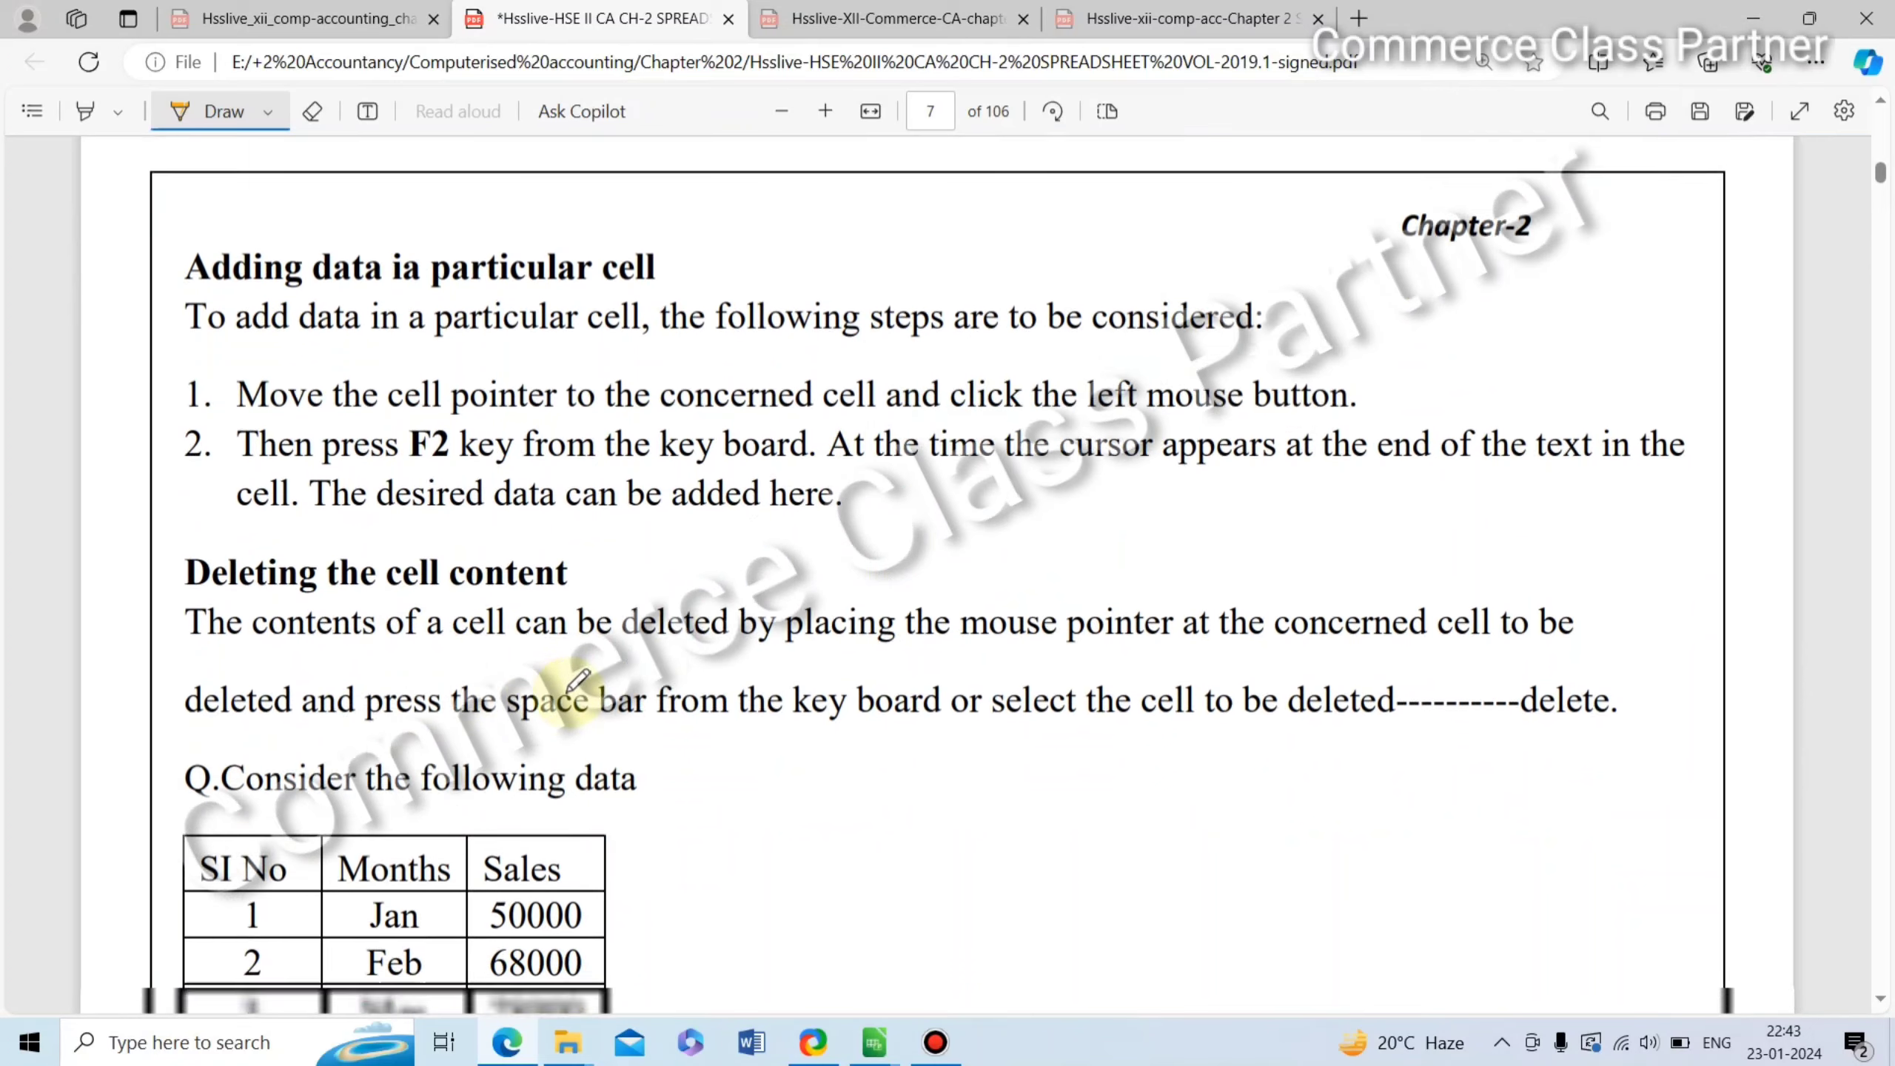
{"action": "left_click_drag", "start_coordinate": [329, 221], "coordinate": [548, 238]}
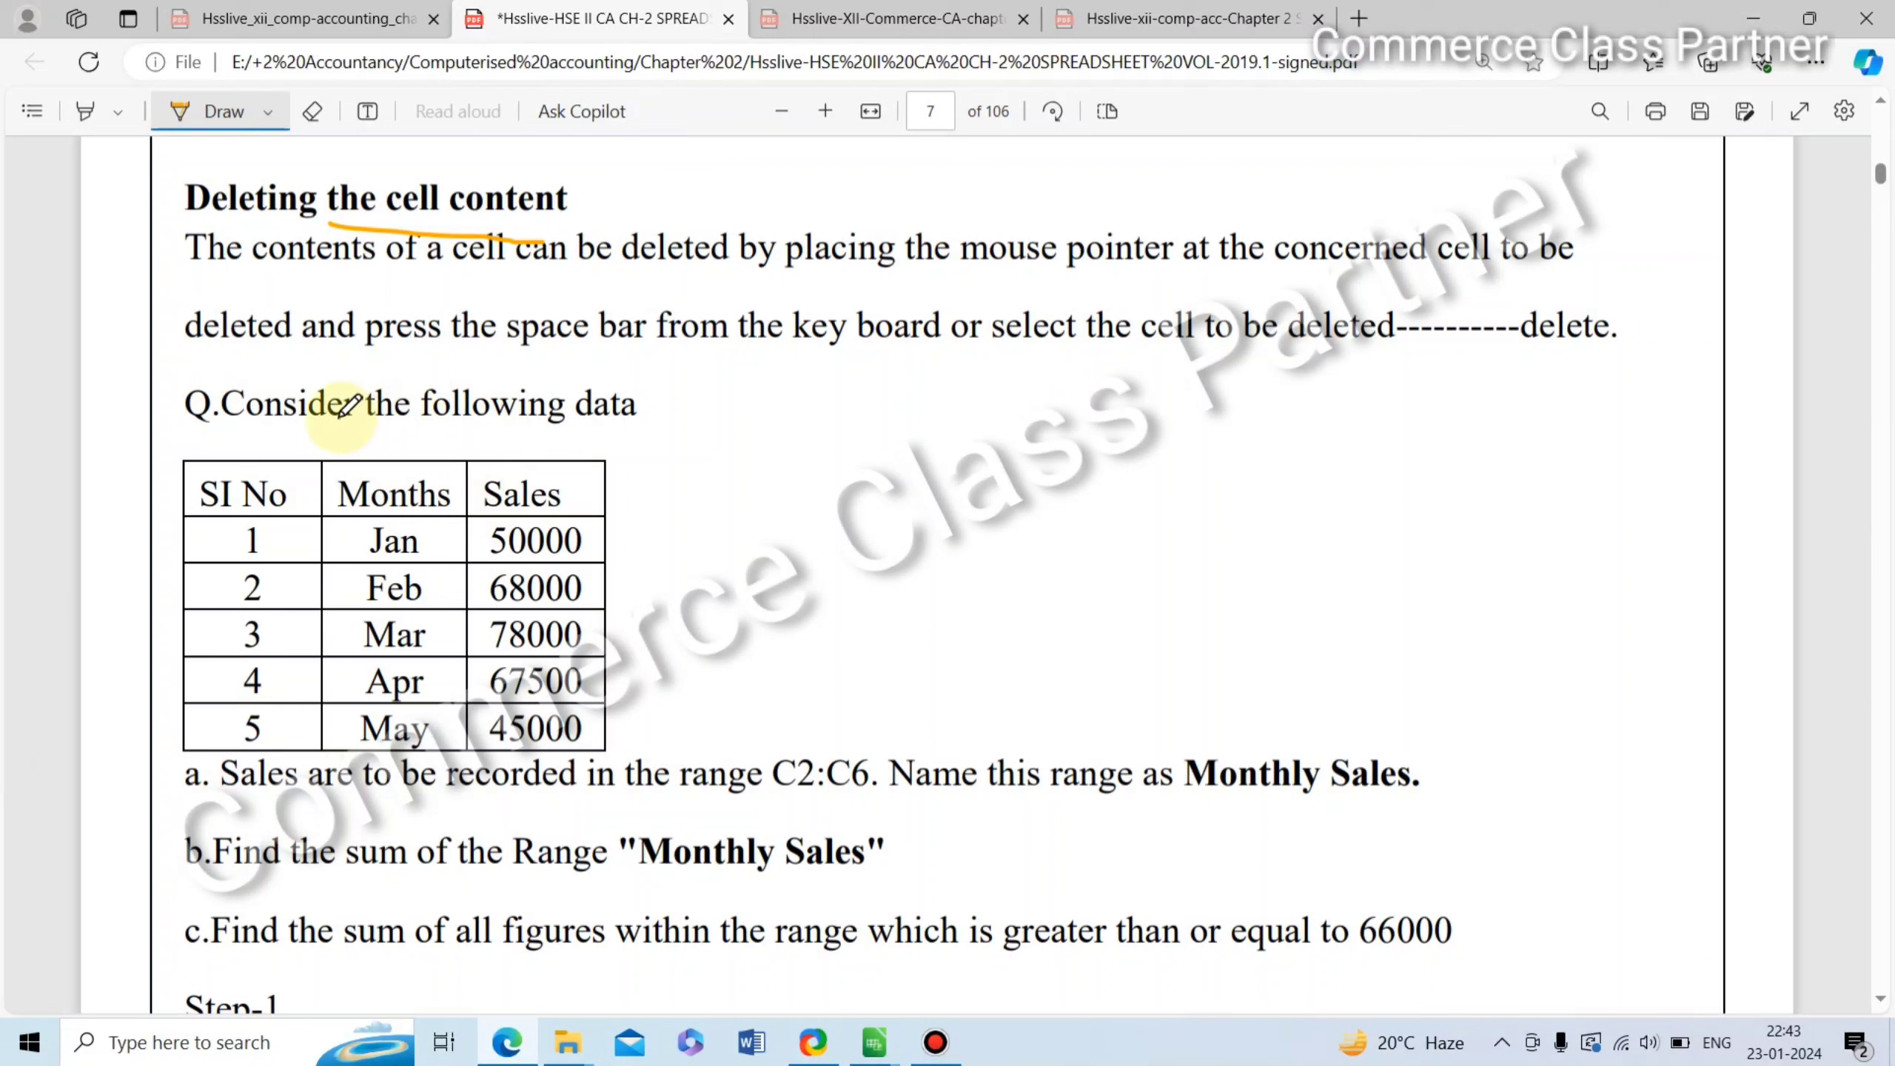
Step: Underline "Consider the following data" in the question and draw a tick mark beside the Sales column header of its table
{"action": "left_click_drag", "start_coordinate": [332, 428], "coordinate": [597, 444]}
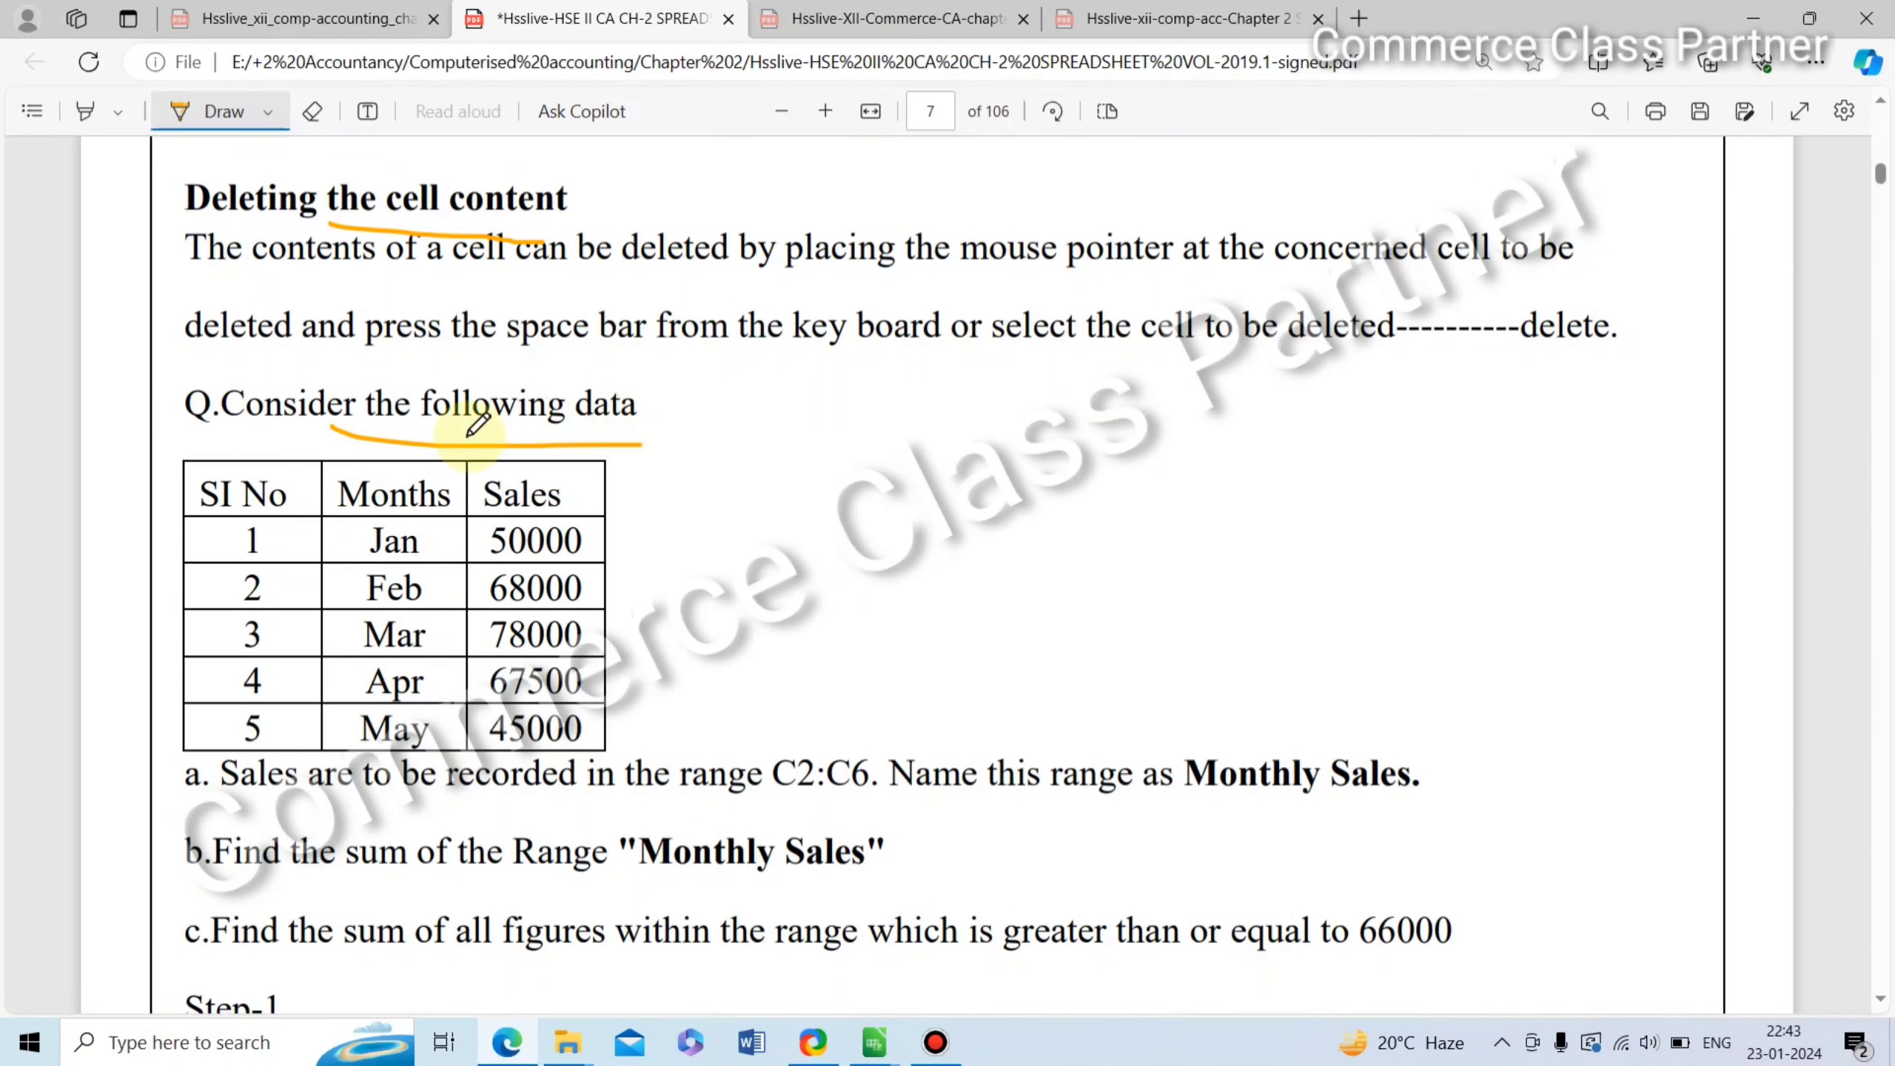
{"action": "scroll", "coordinate": [463, 552], "scroll_direction": "down", "scroll_amount": 2}
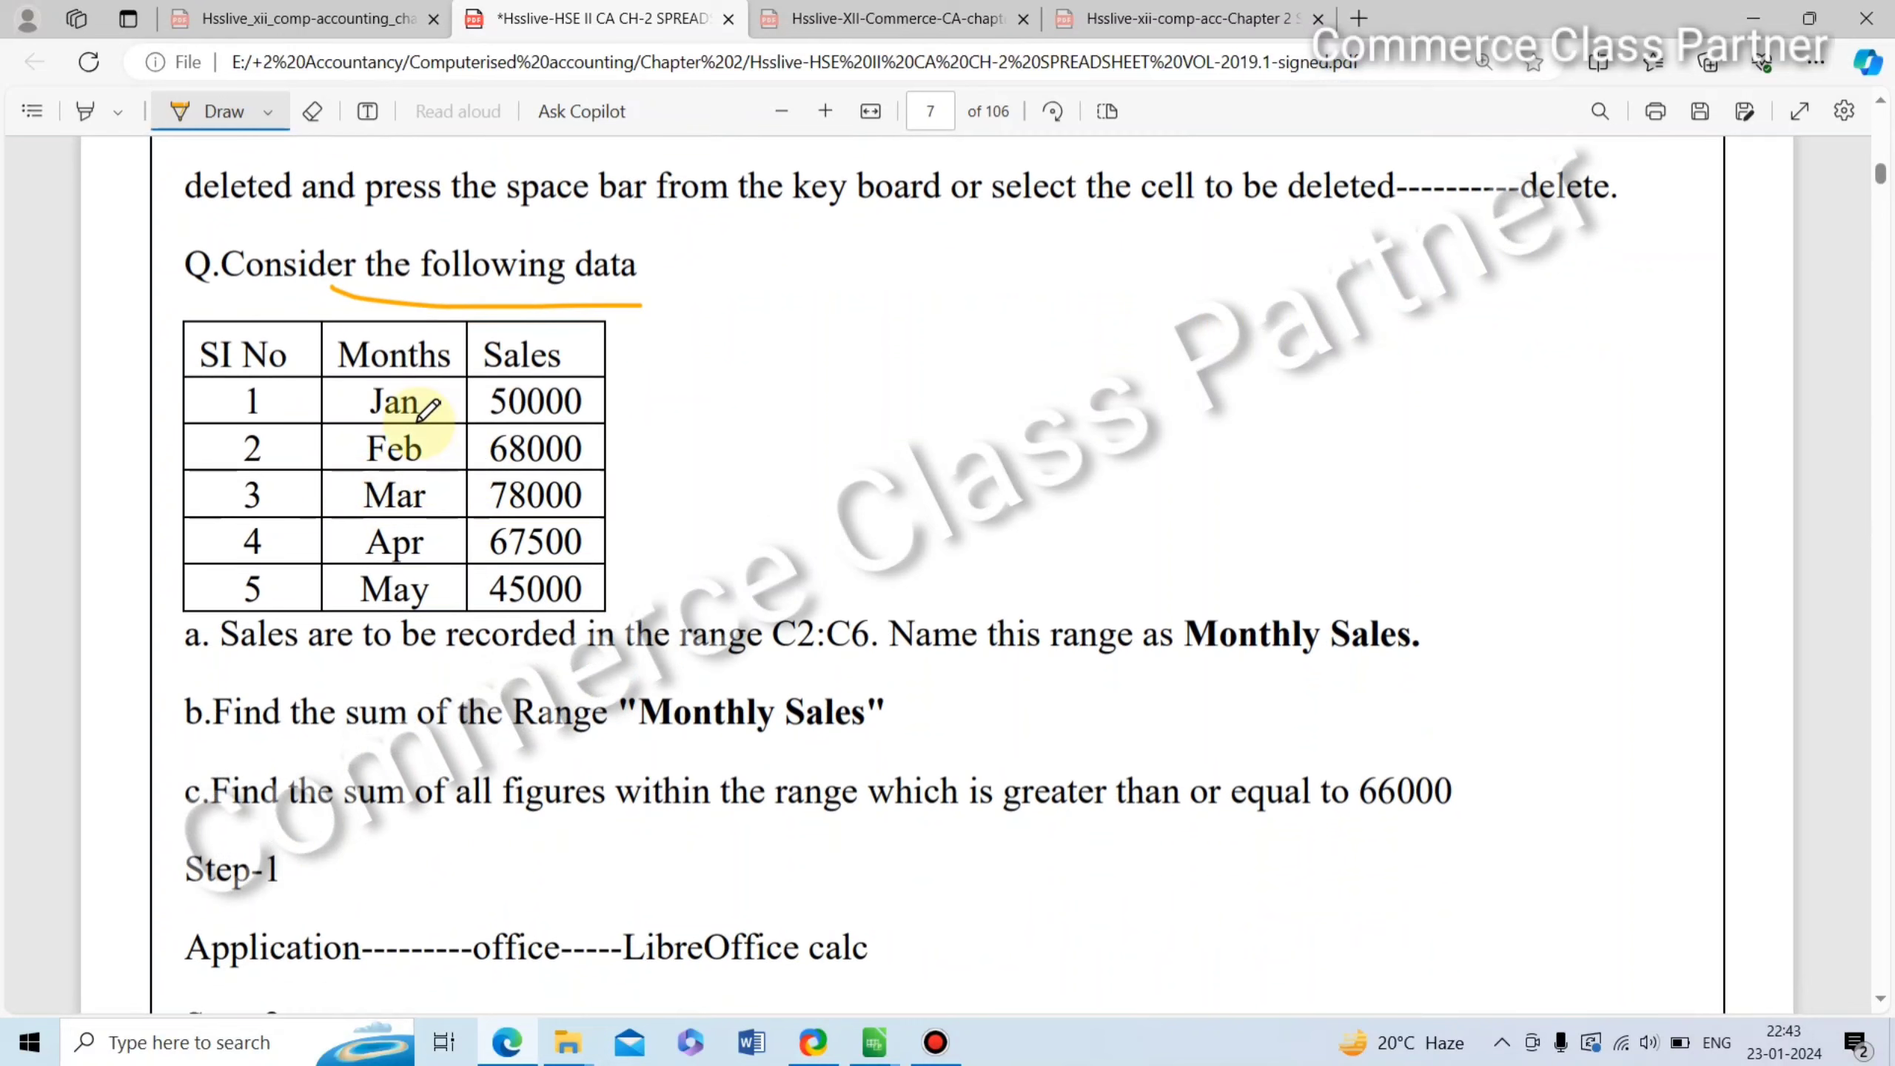
{"action": "left_click_drag", "start_coordinate": [573, 353], "coordinate": [631, 338]}
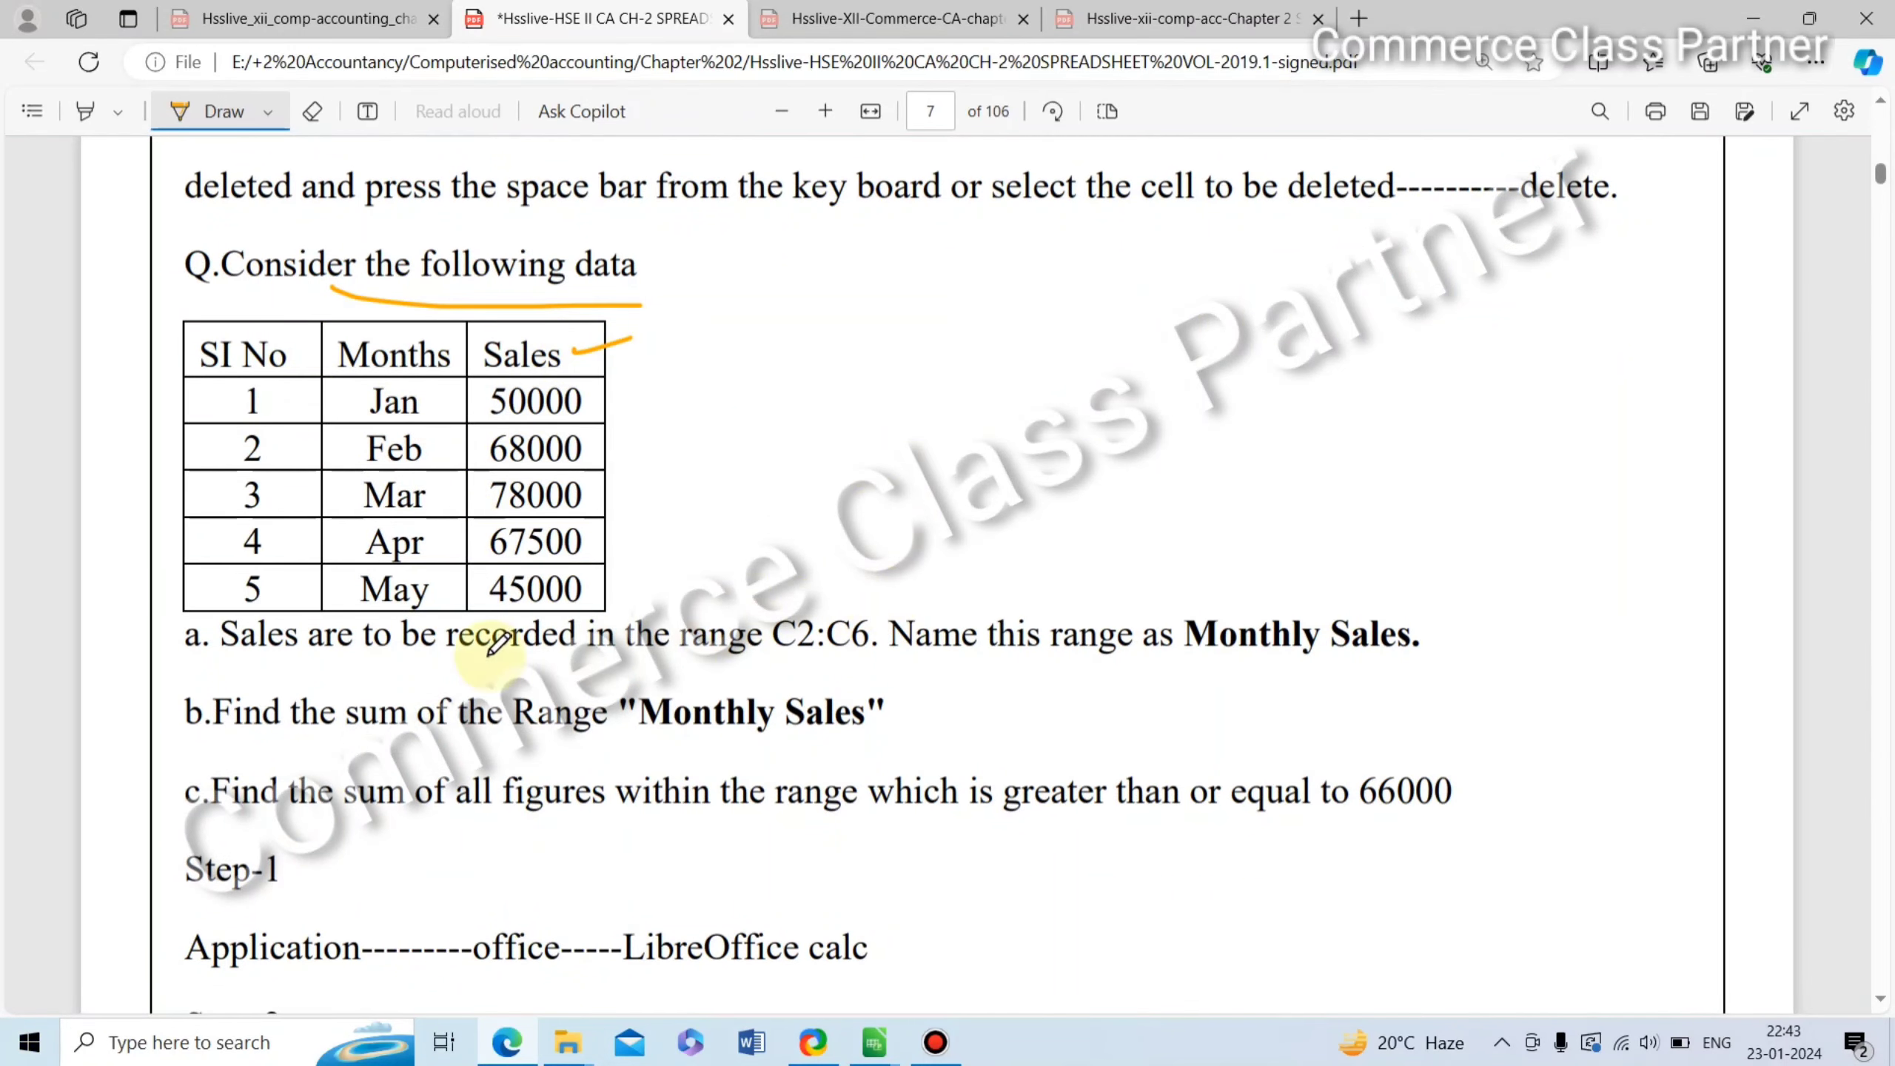
Step: Underline the C2:C6 recording instruction and the name Monthly Sales in parts a and b, and draw a tick above C2:C6
{"action": "left_click_drag", "start_coordinate": [407, 658], "coordinate": [888, 672]}
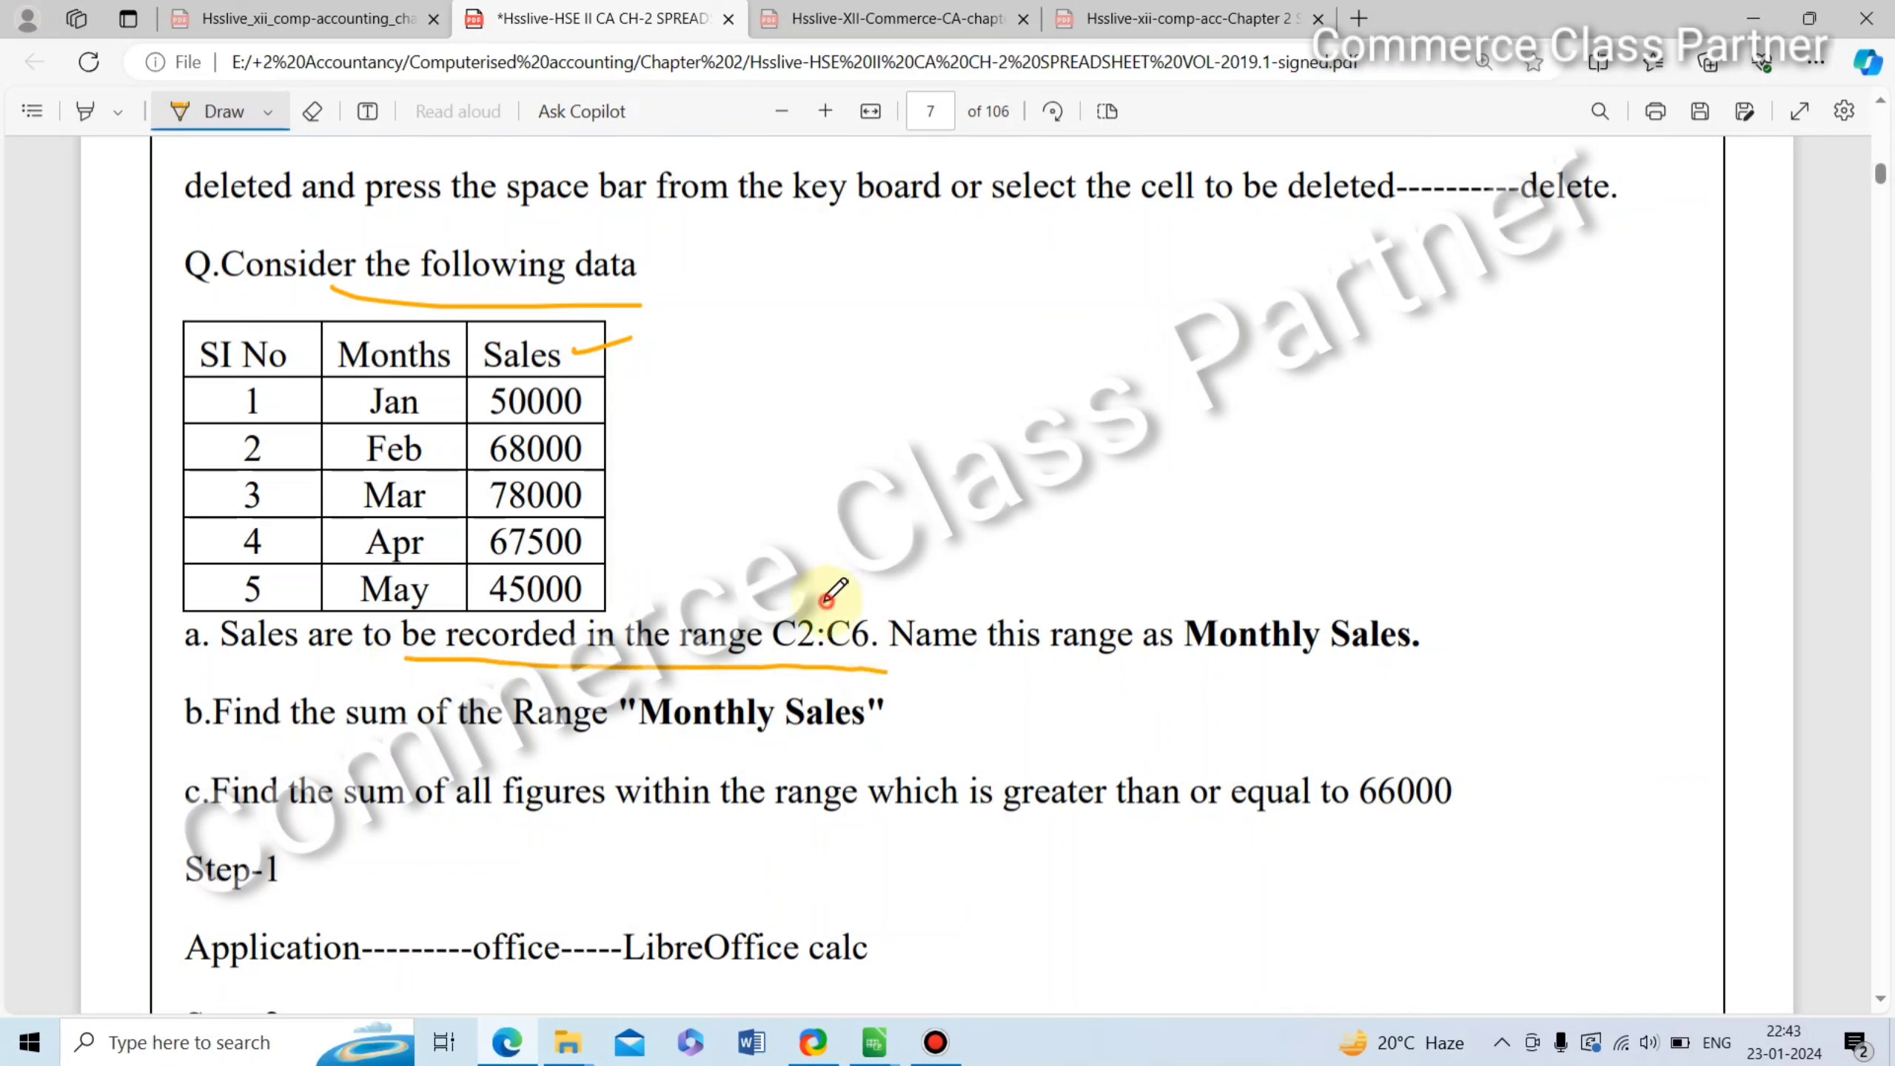
{"action": "left_click_drag", "start_coordinate": [826, 601], "coordinate": [868, 592]}
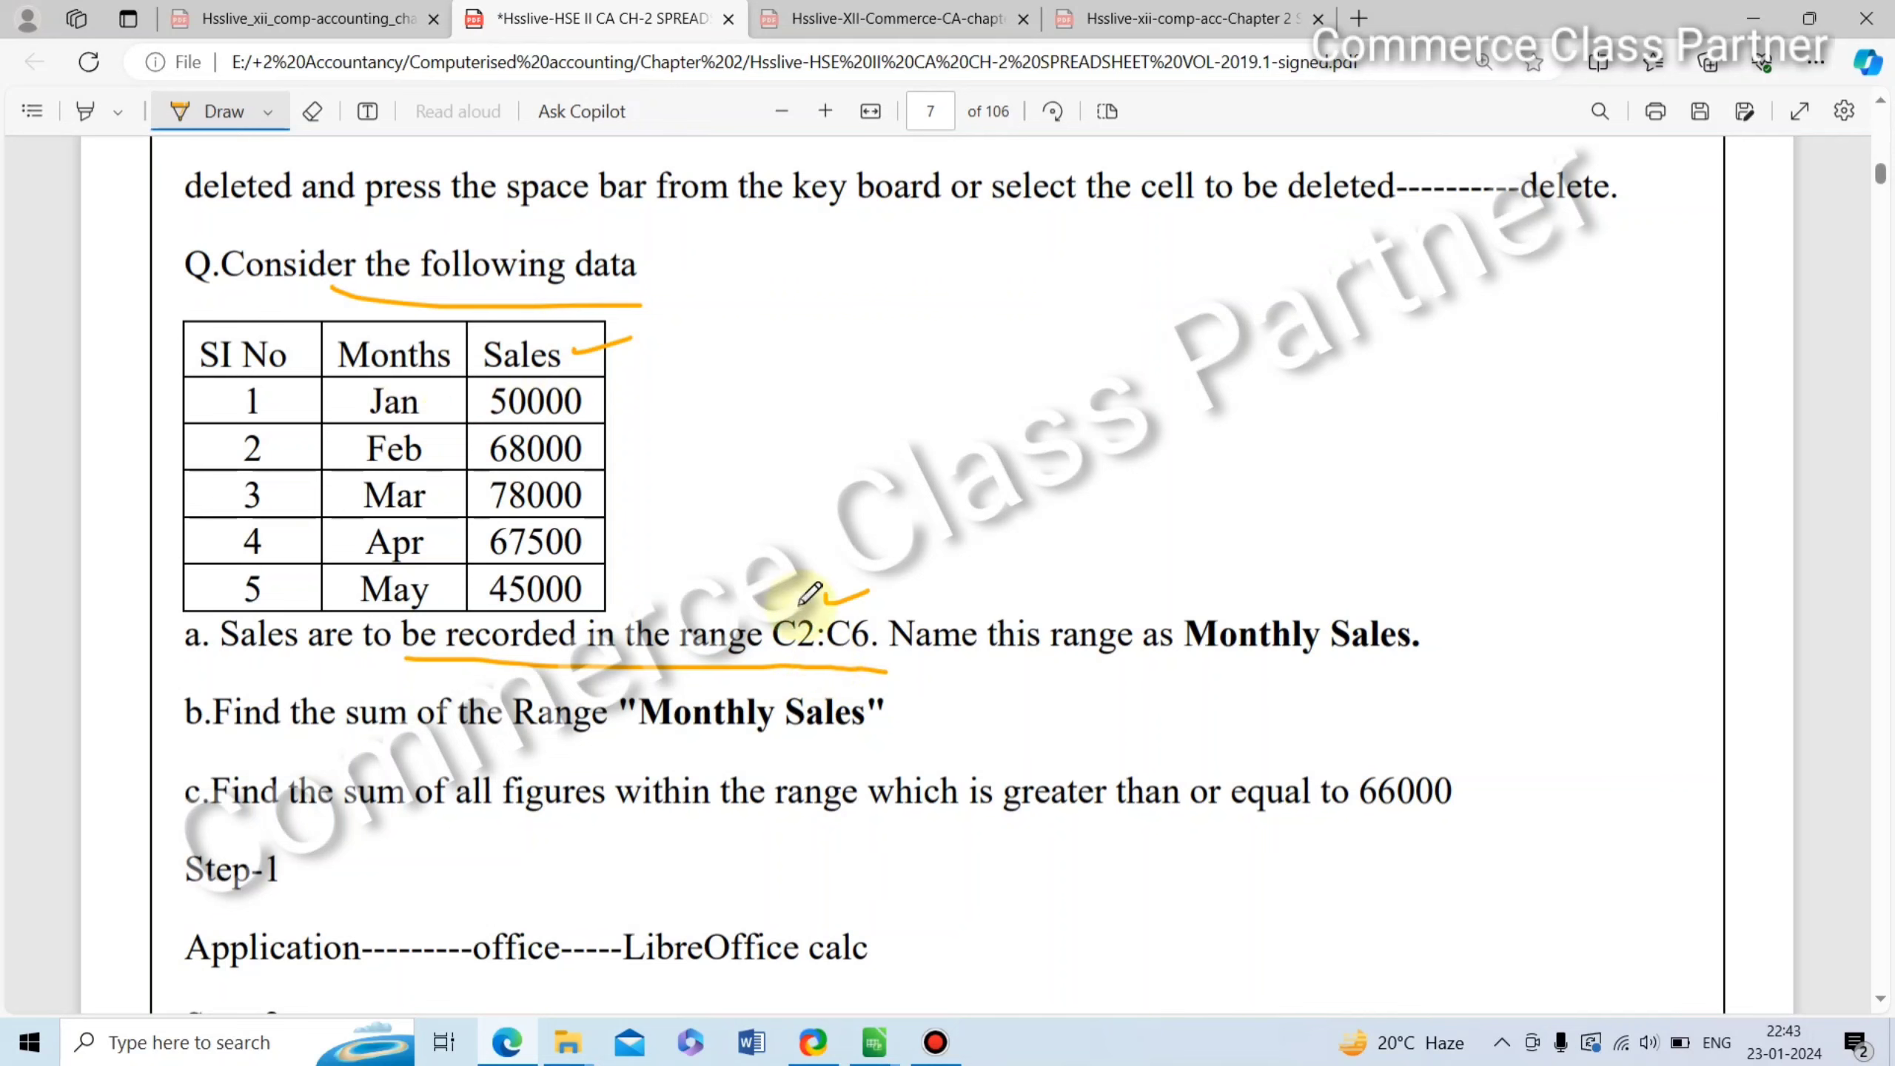
{"action": "left_click_drag", "start_coordinate": [819, 596], "coordinate": [907, 565]}
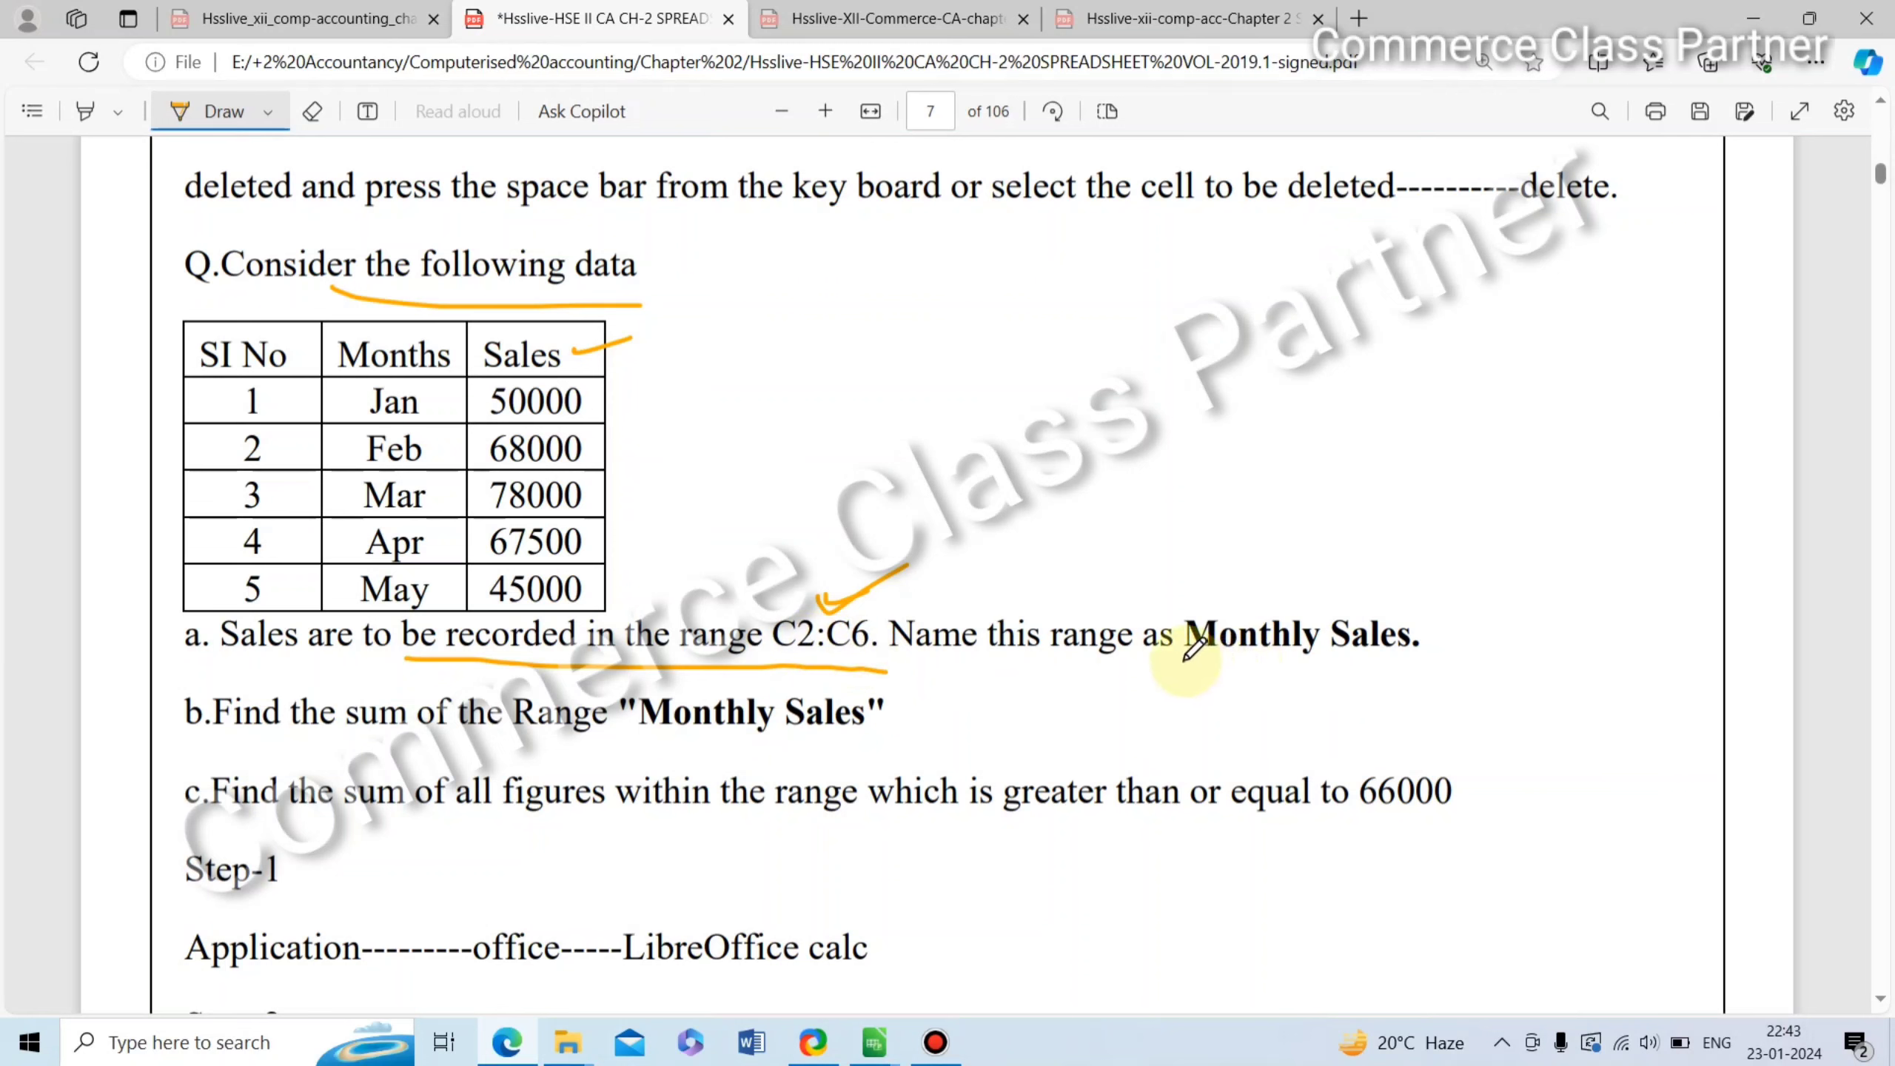
{"action": "left_click_drag", "start_coordinate": [1185, 659], "coordinate": [1425, 661]}
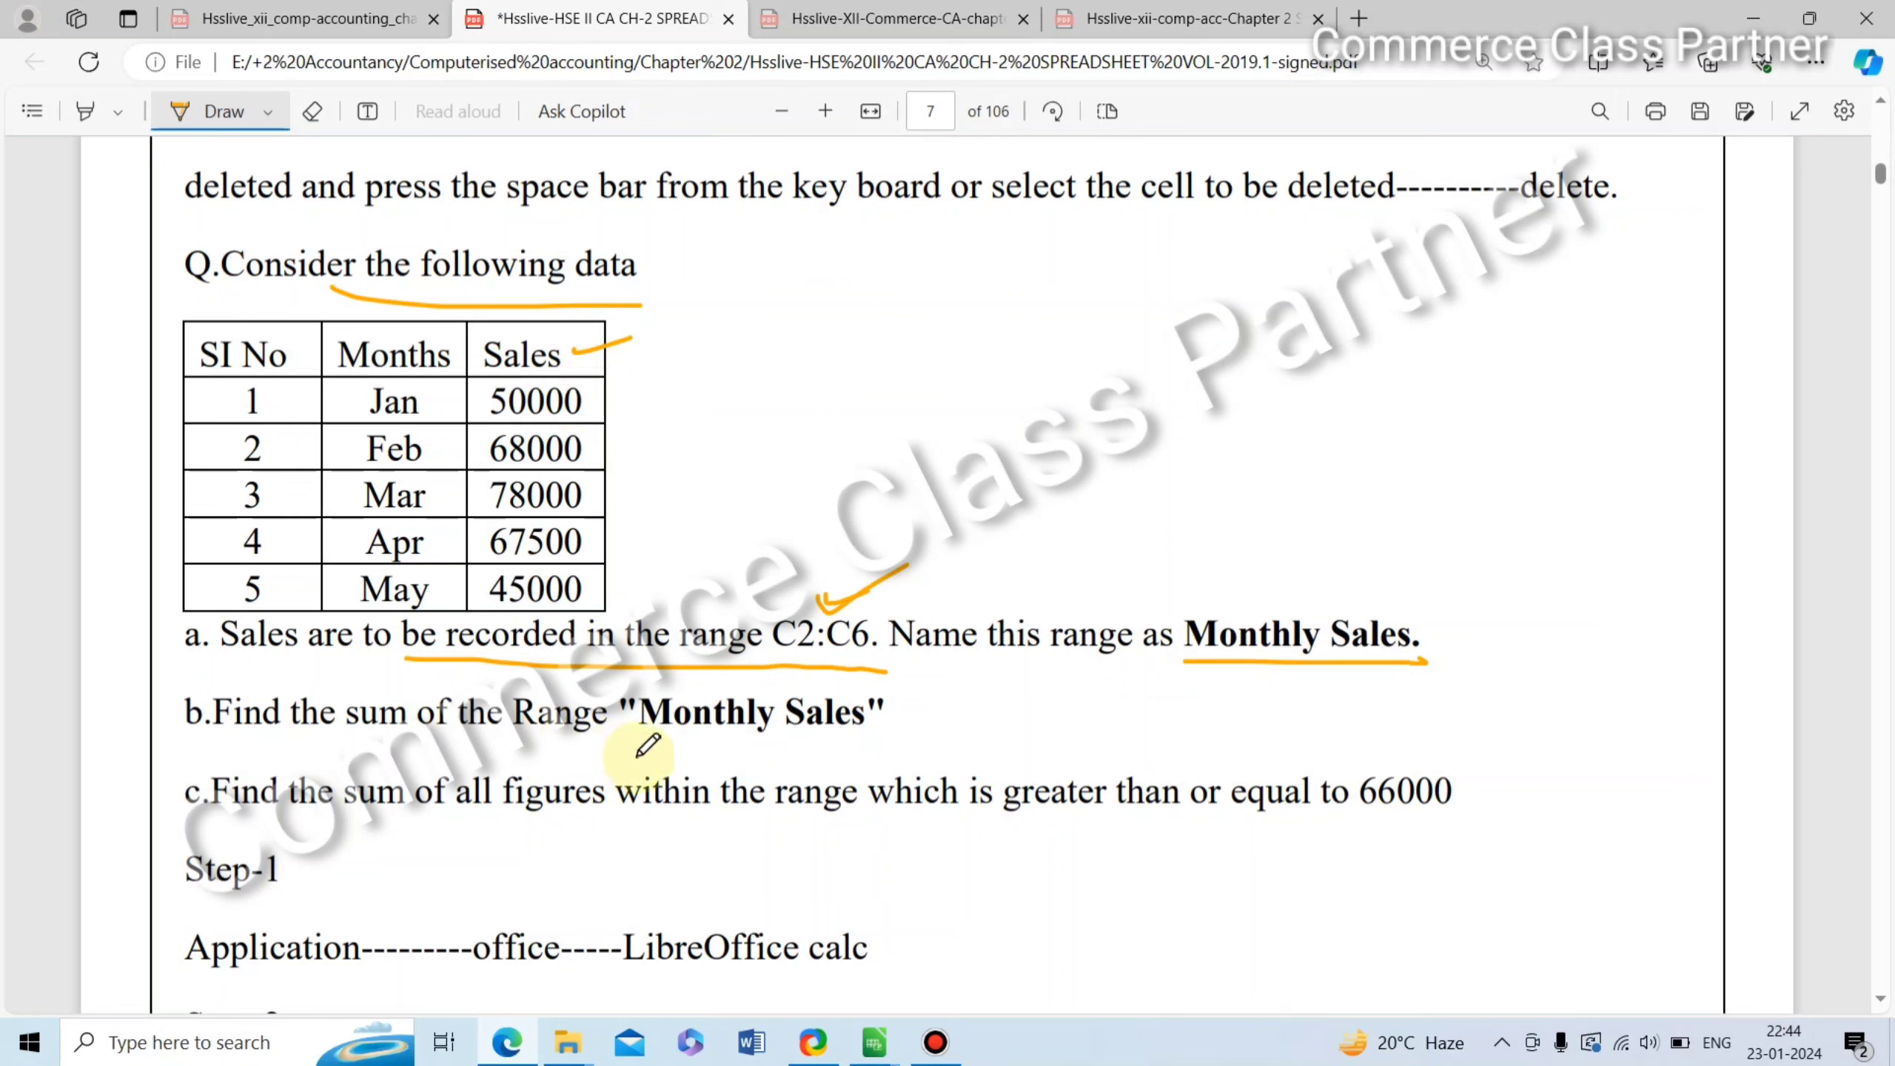
{"action": "left_click_drag", "start_coordinate": [657, 748], "coordinate": [877, 747]}
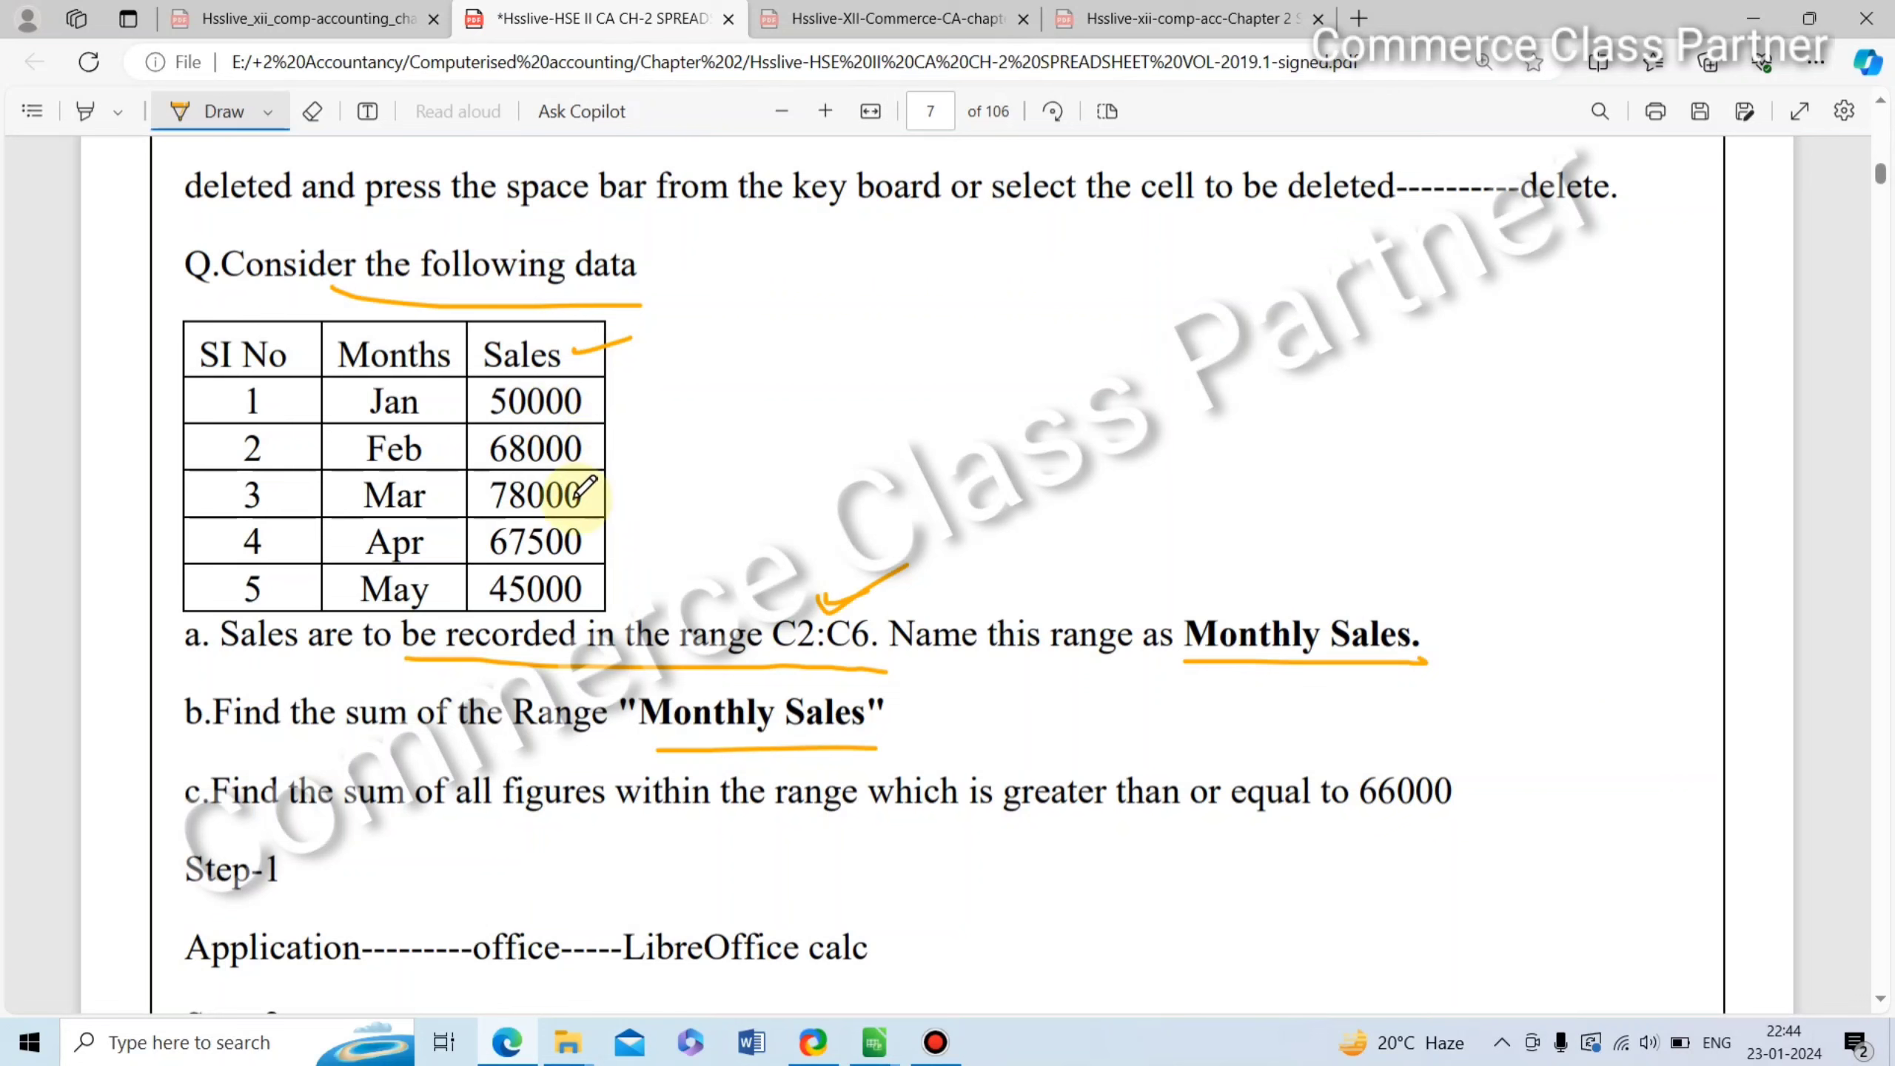
Step: Underline the Application, office, LibreOffice calc path under Step-1 and mark it with a tick
{"action": "scroll", "coordinate": [276, 747], "scroll_direction": "down", "scroll_amount": 4}
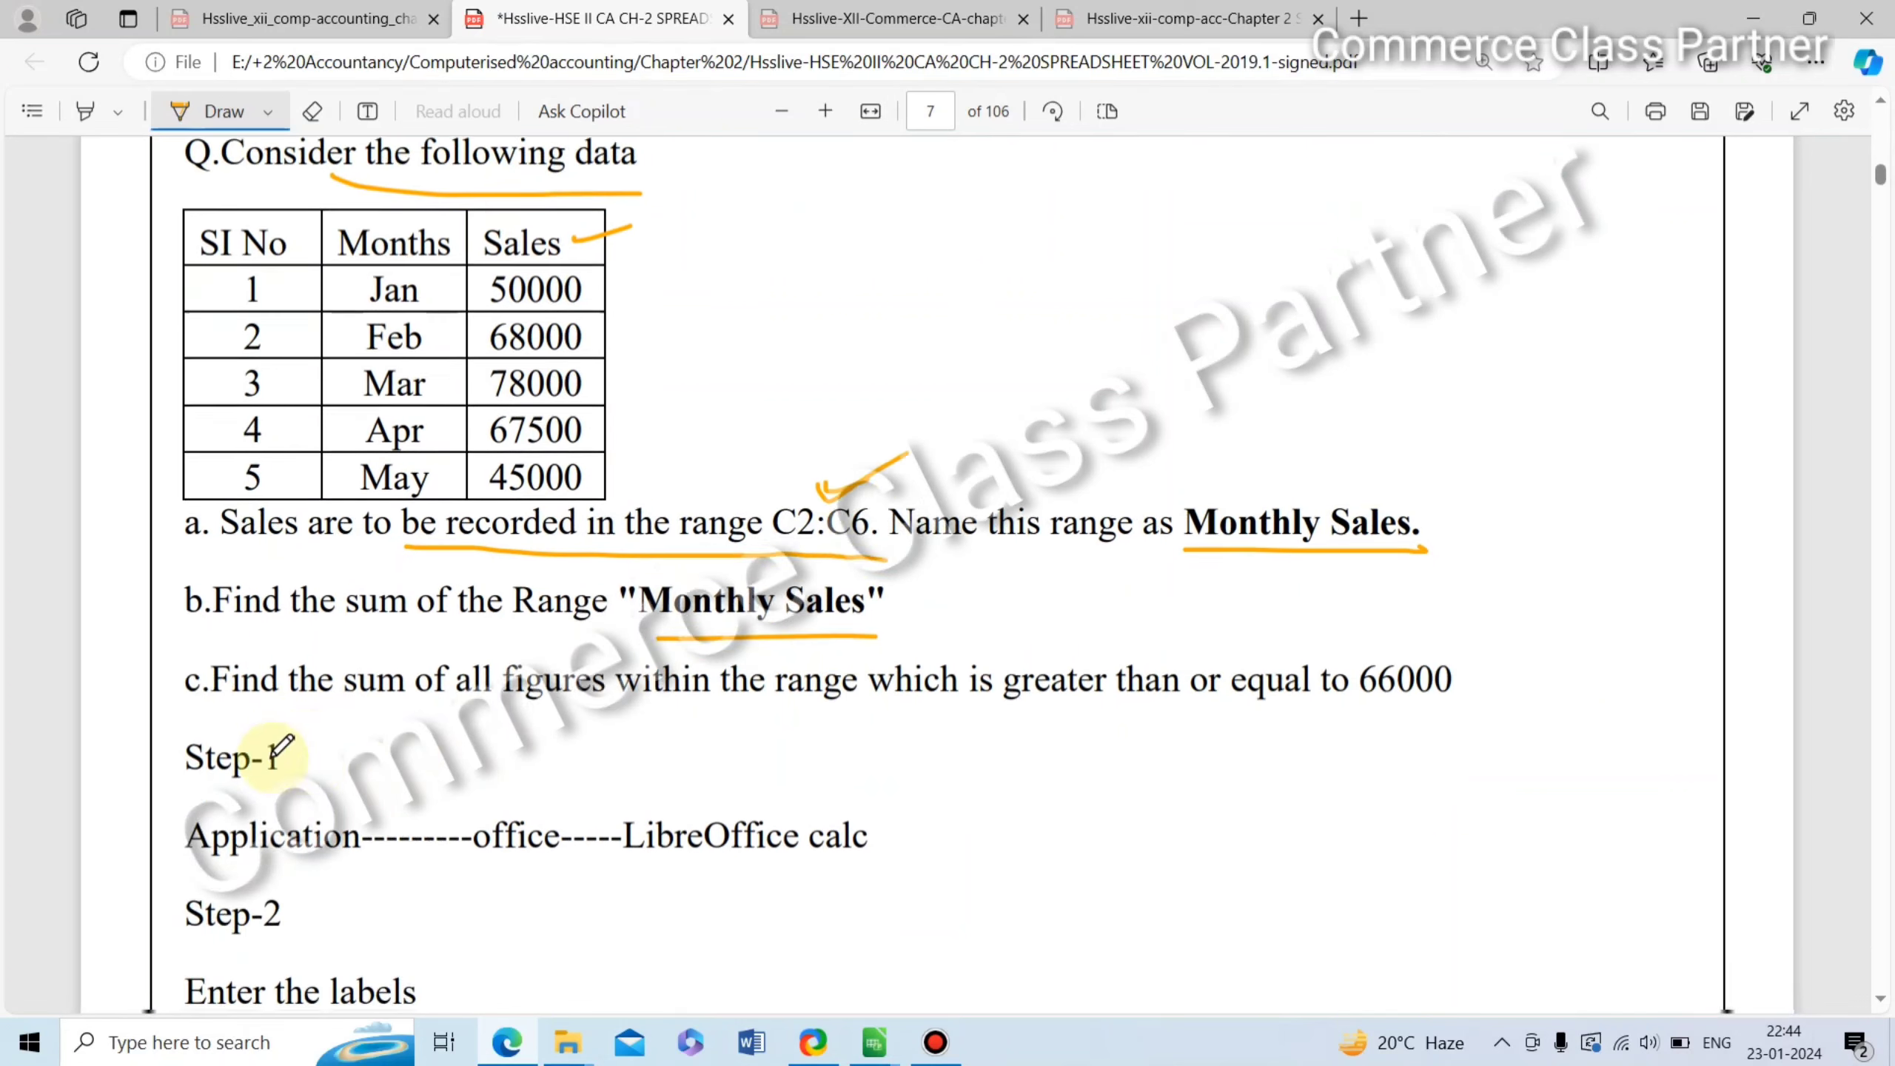
{"action": "left_click_drag", "start_coordinate": [296, 698], "coordinate": [776, 705]}
{"action": "left_click_drag", "start_coordinate": [783, 632], "coordinate": [840, 621]}
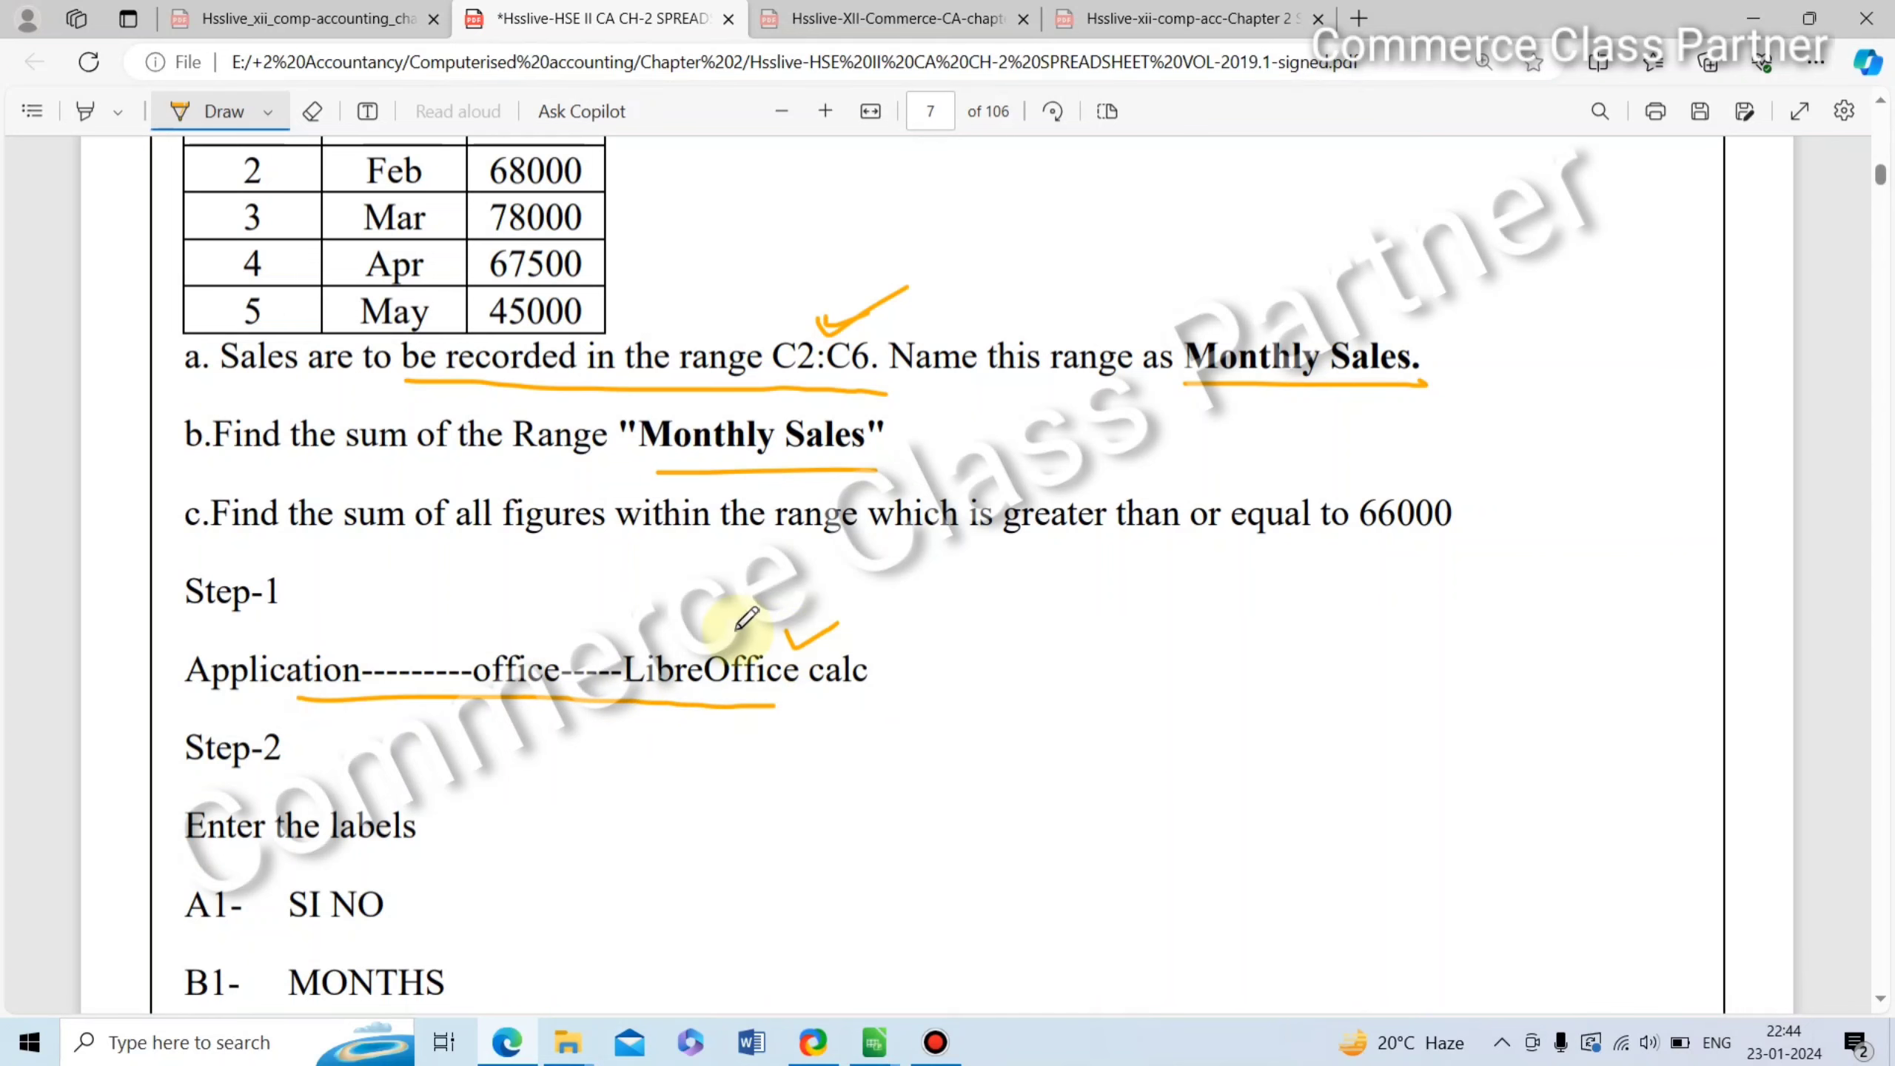
Step: Draw a tick mark beside the A1 label SI NO in the Step-2 list of labels
{"action": "scroll", "coordinate": [314, 739], "scroll_direction": "down", "scroll_amount": 4}
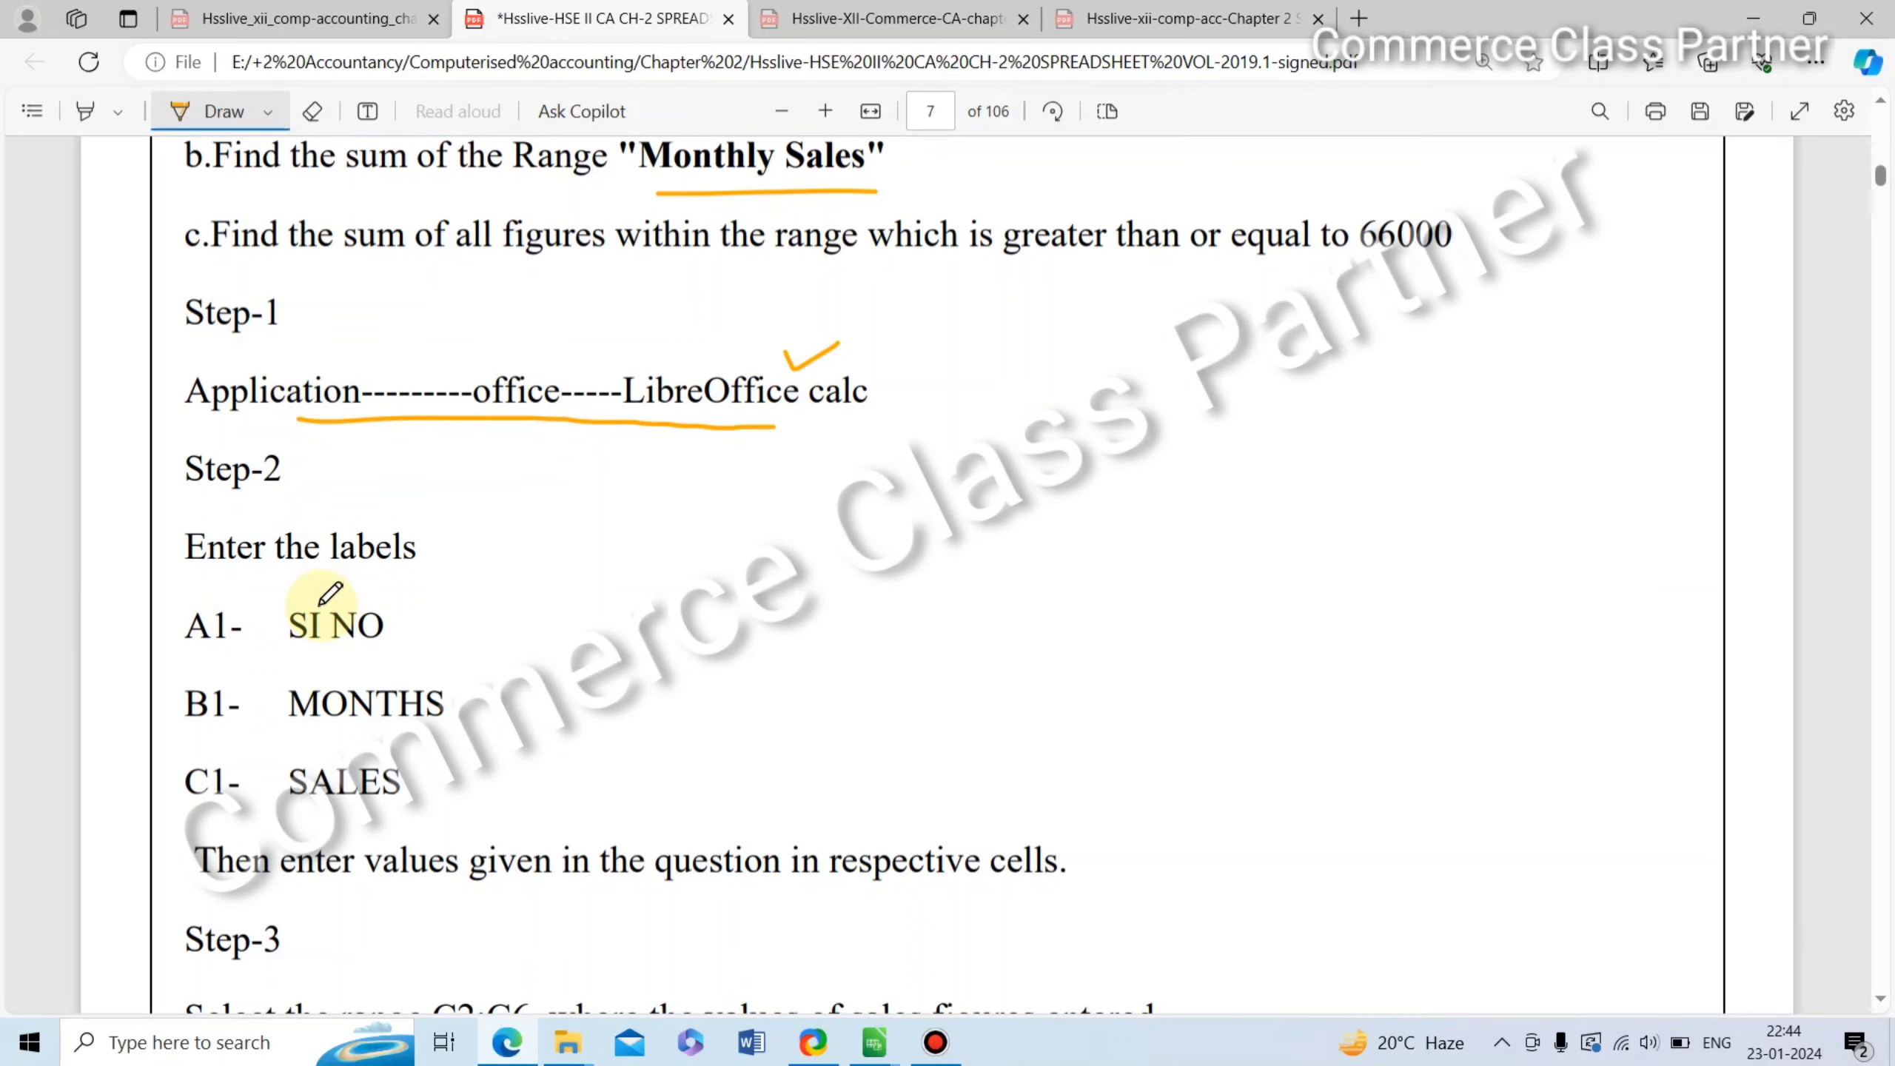
{"action": "scroll", "coordinate": [317, 614], "scroll_direction": "up", "scroll_amount": 5}
{"action": "scroll", "coordinate": [355, 362], "scroll_direction": "up", "scroll_amount": 2}
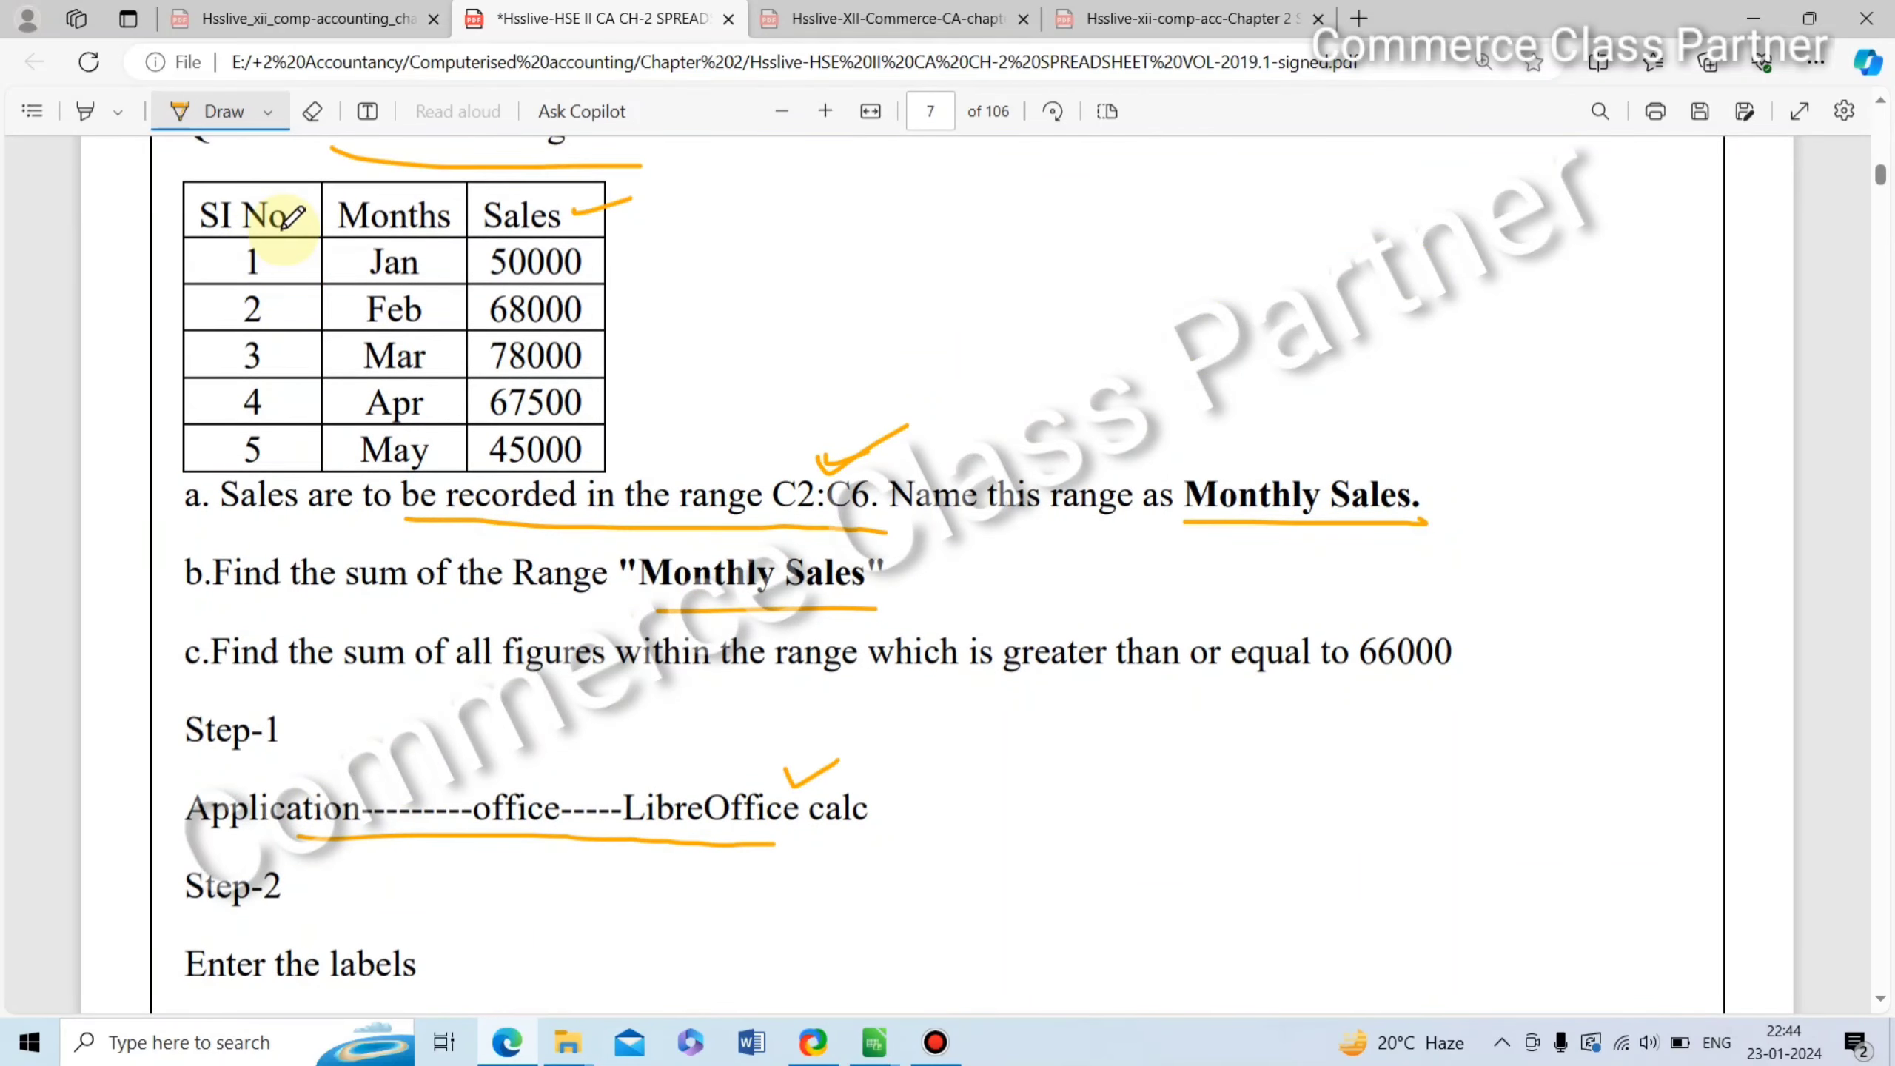
{"action": "scroll", "coordinate": [377, 560], "scroll_direction": "down", "scroll_amount": 6}
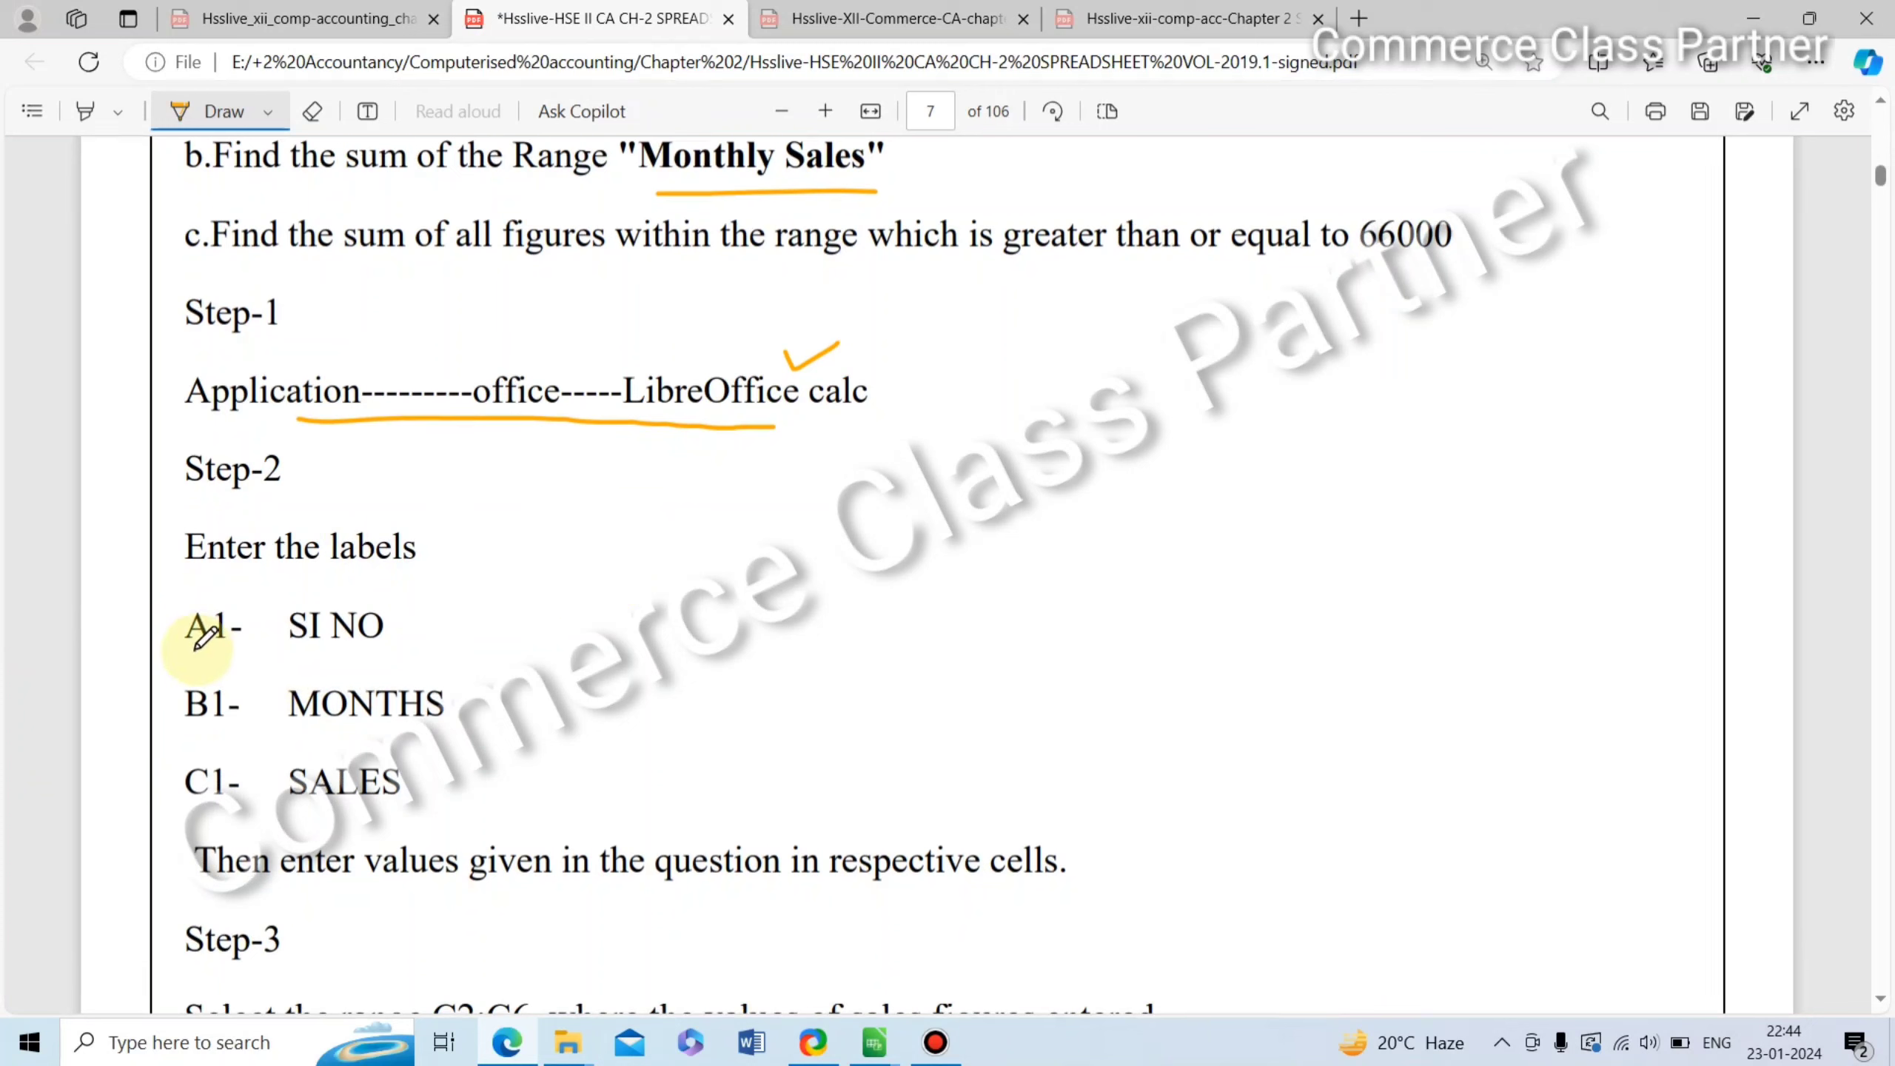
{"action": "left_click_drag", "start_coordinate": [392, 614], "coordinate": [456, 602]}
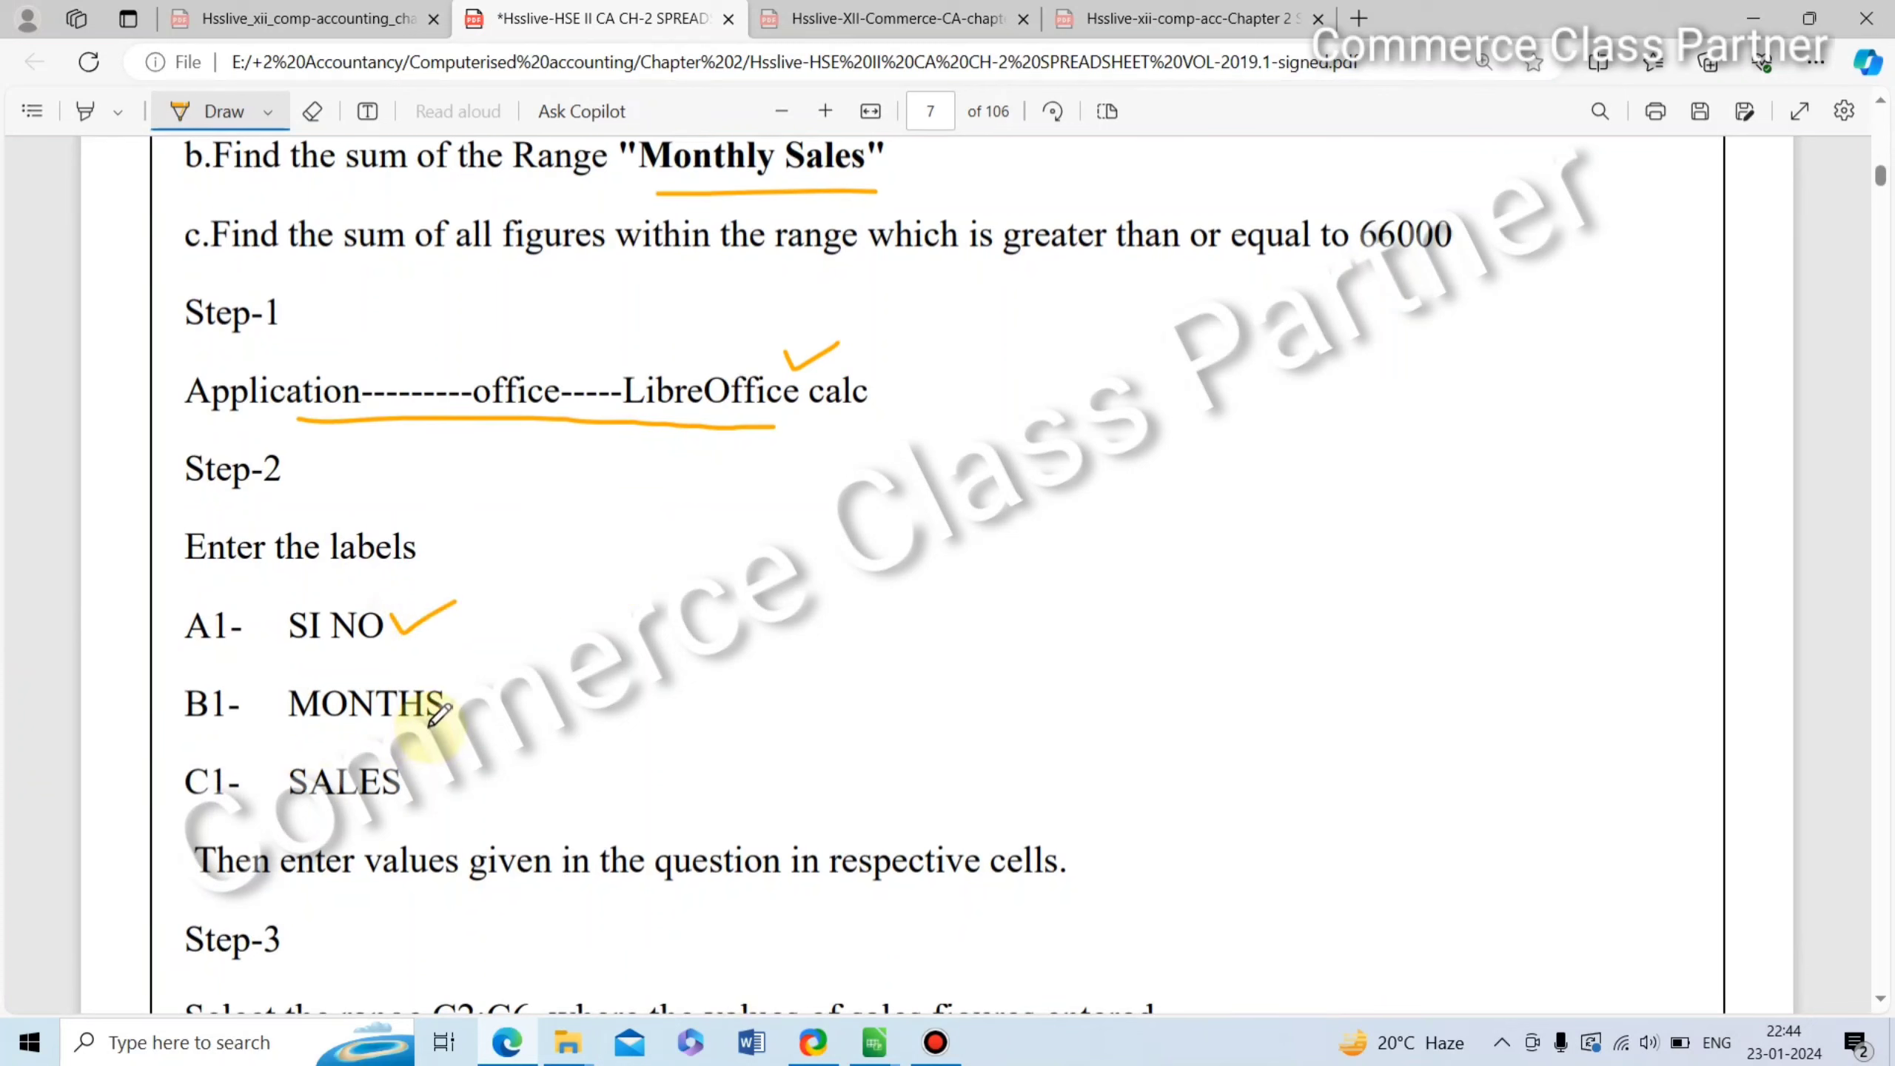
Step: Switch to the Untitled 1 spreadsheet in LibreOffice Calc and define cells C2:C6 as the database range MonthlySales
{"action": "mouse_move", "coordinate": [875, 1043]}
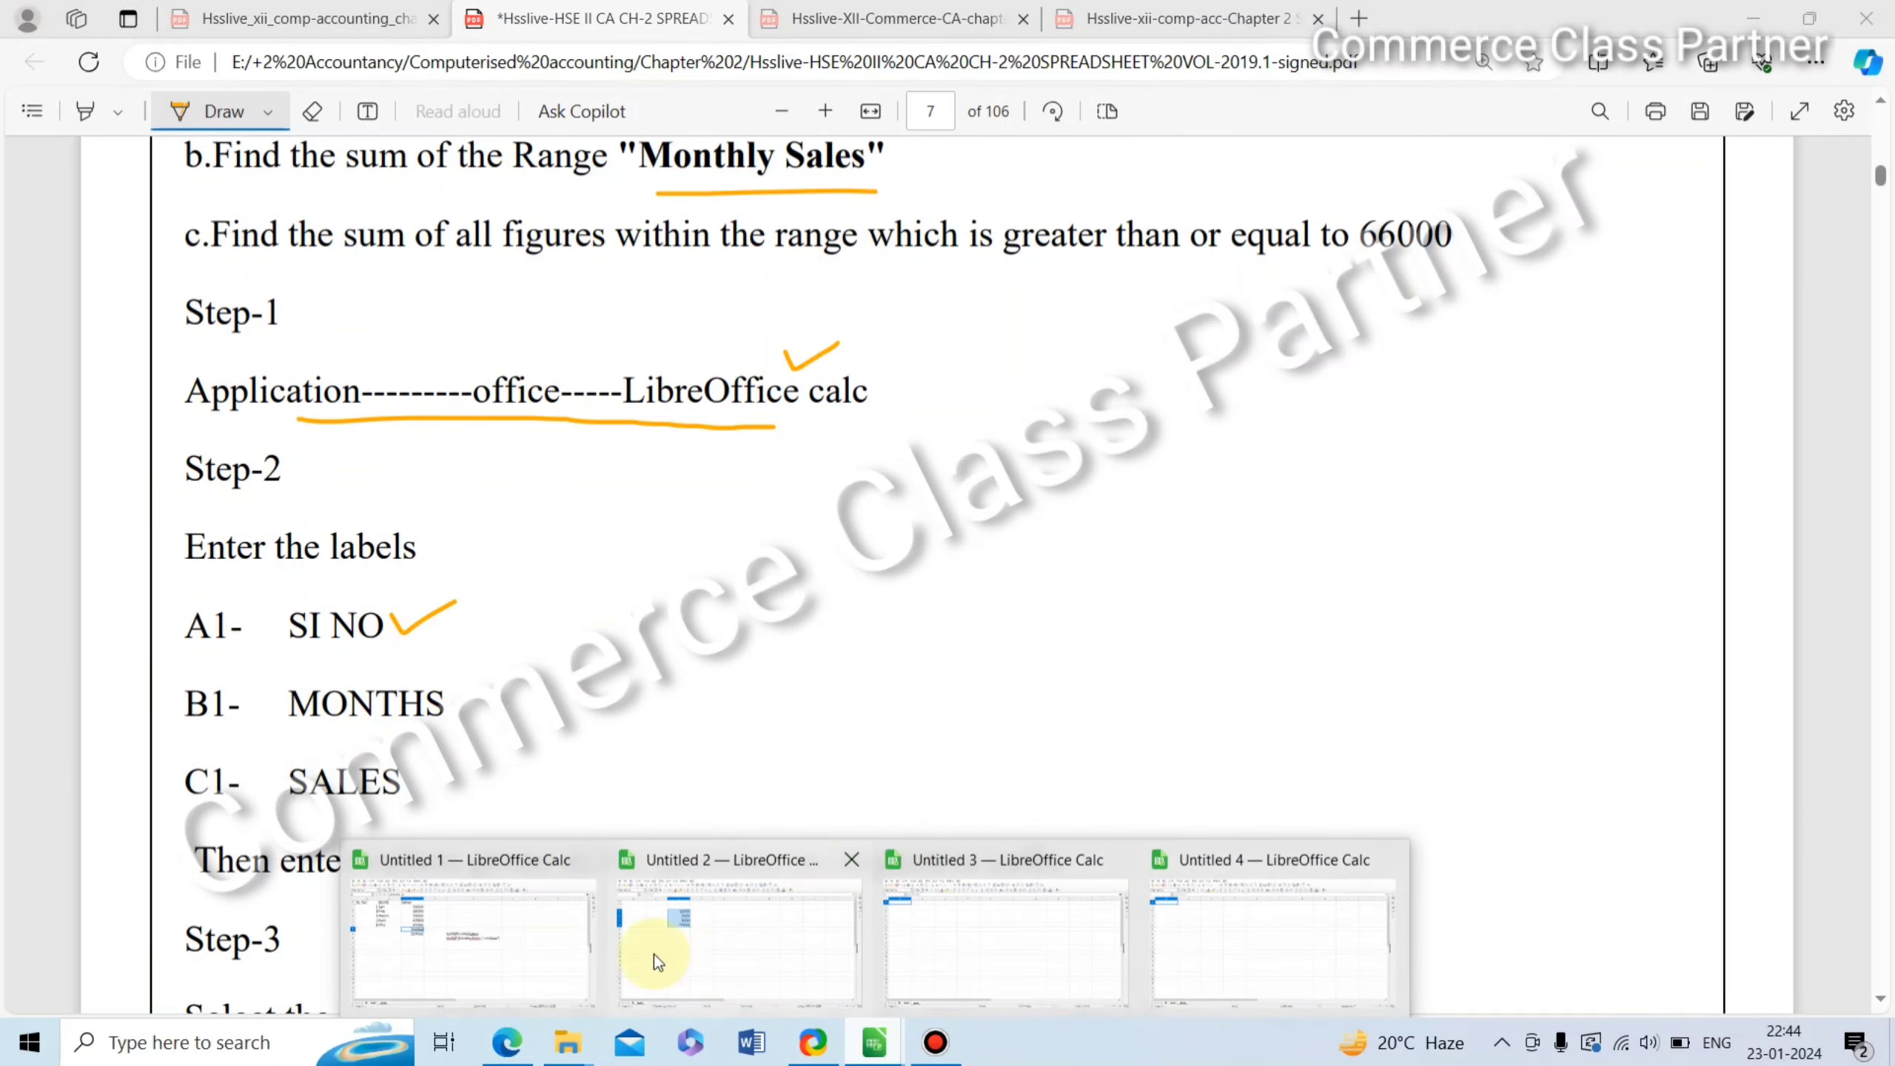
{"action": "left_click", "coordinate": [503, 914]}
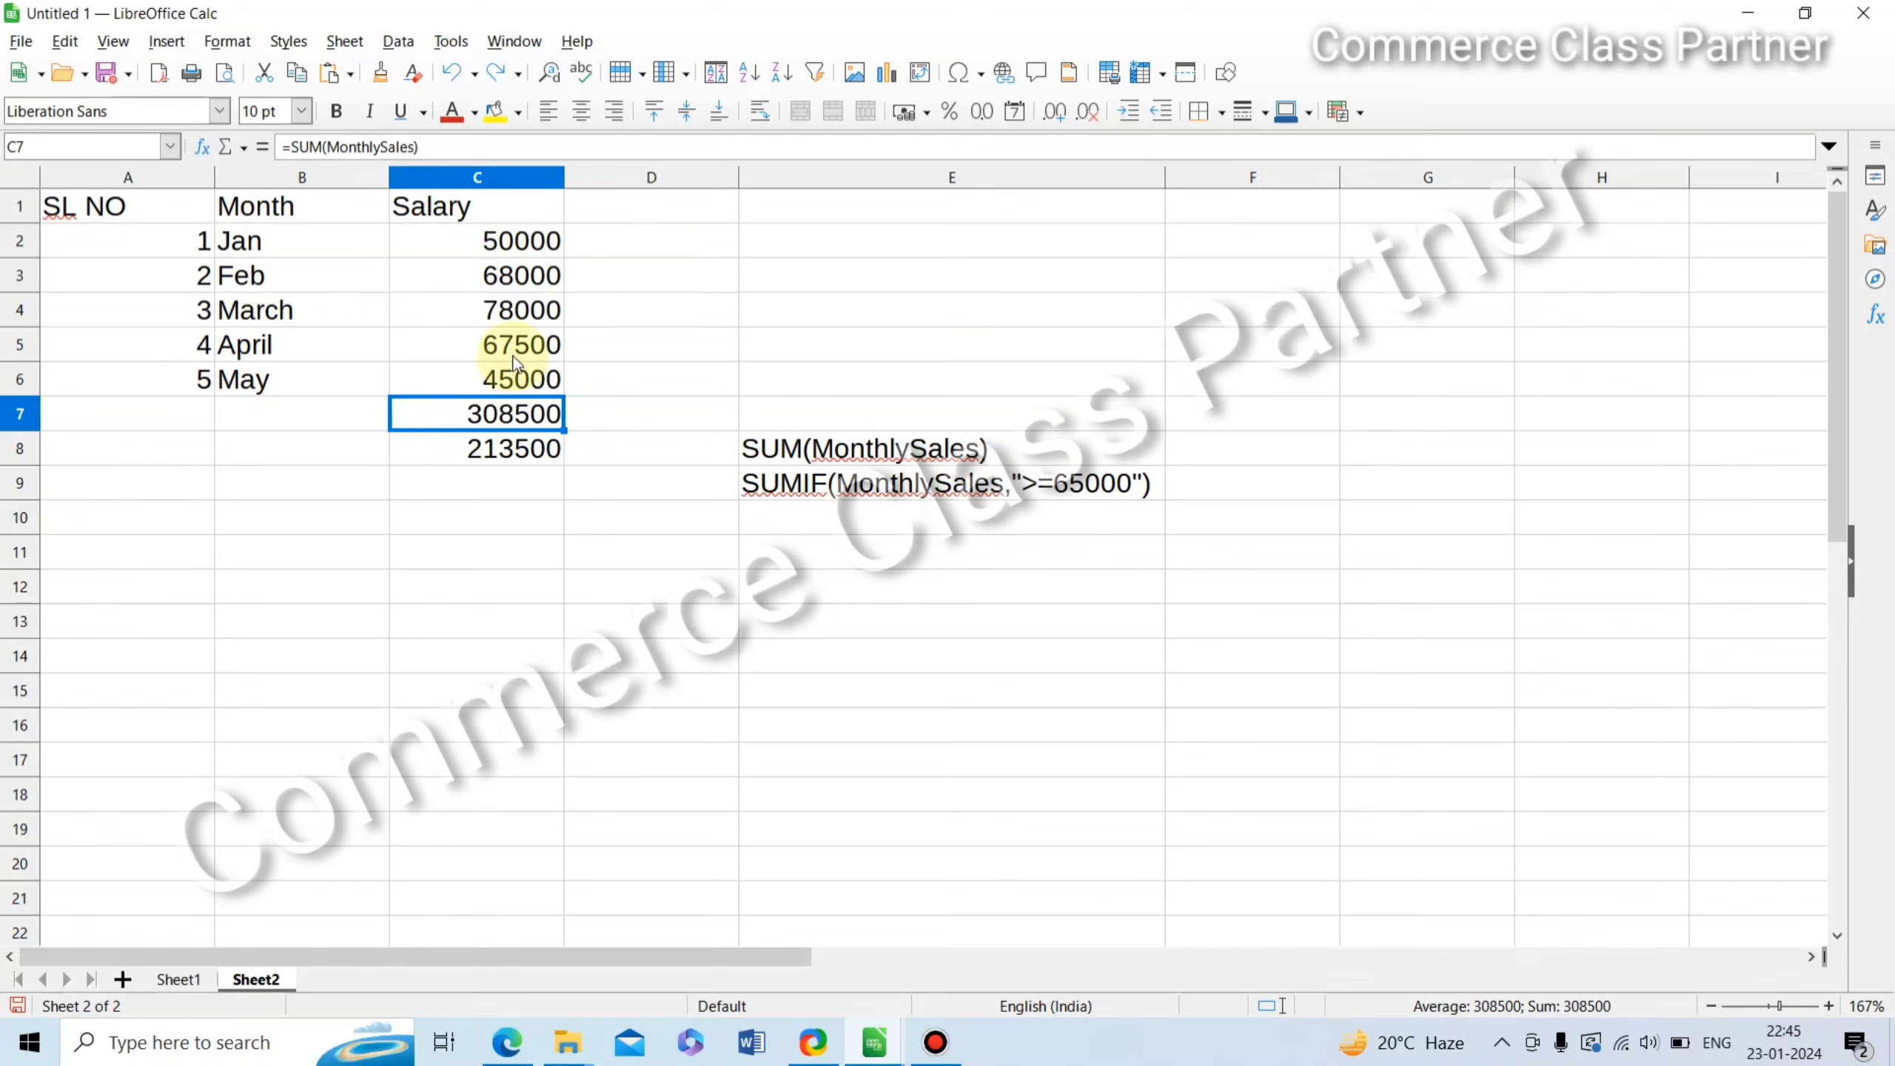
{"action": "left_click_drag", "start_coordinate": [499, 249], "coordinate": [501, 373]}
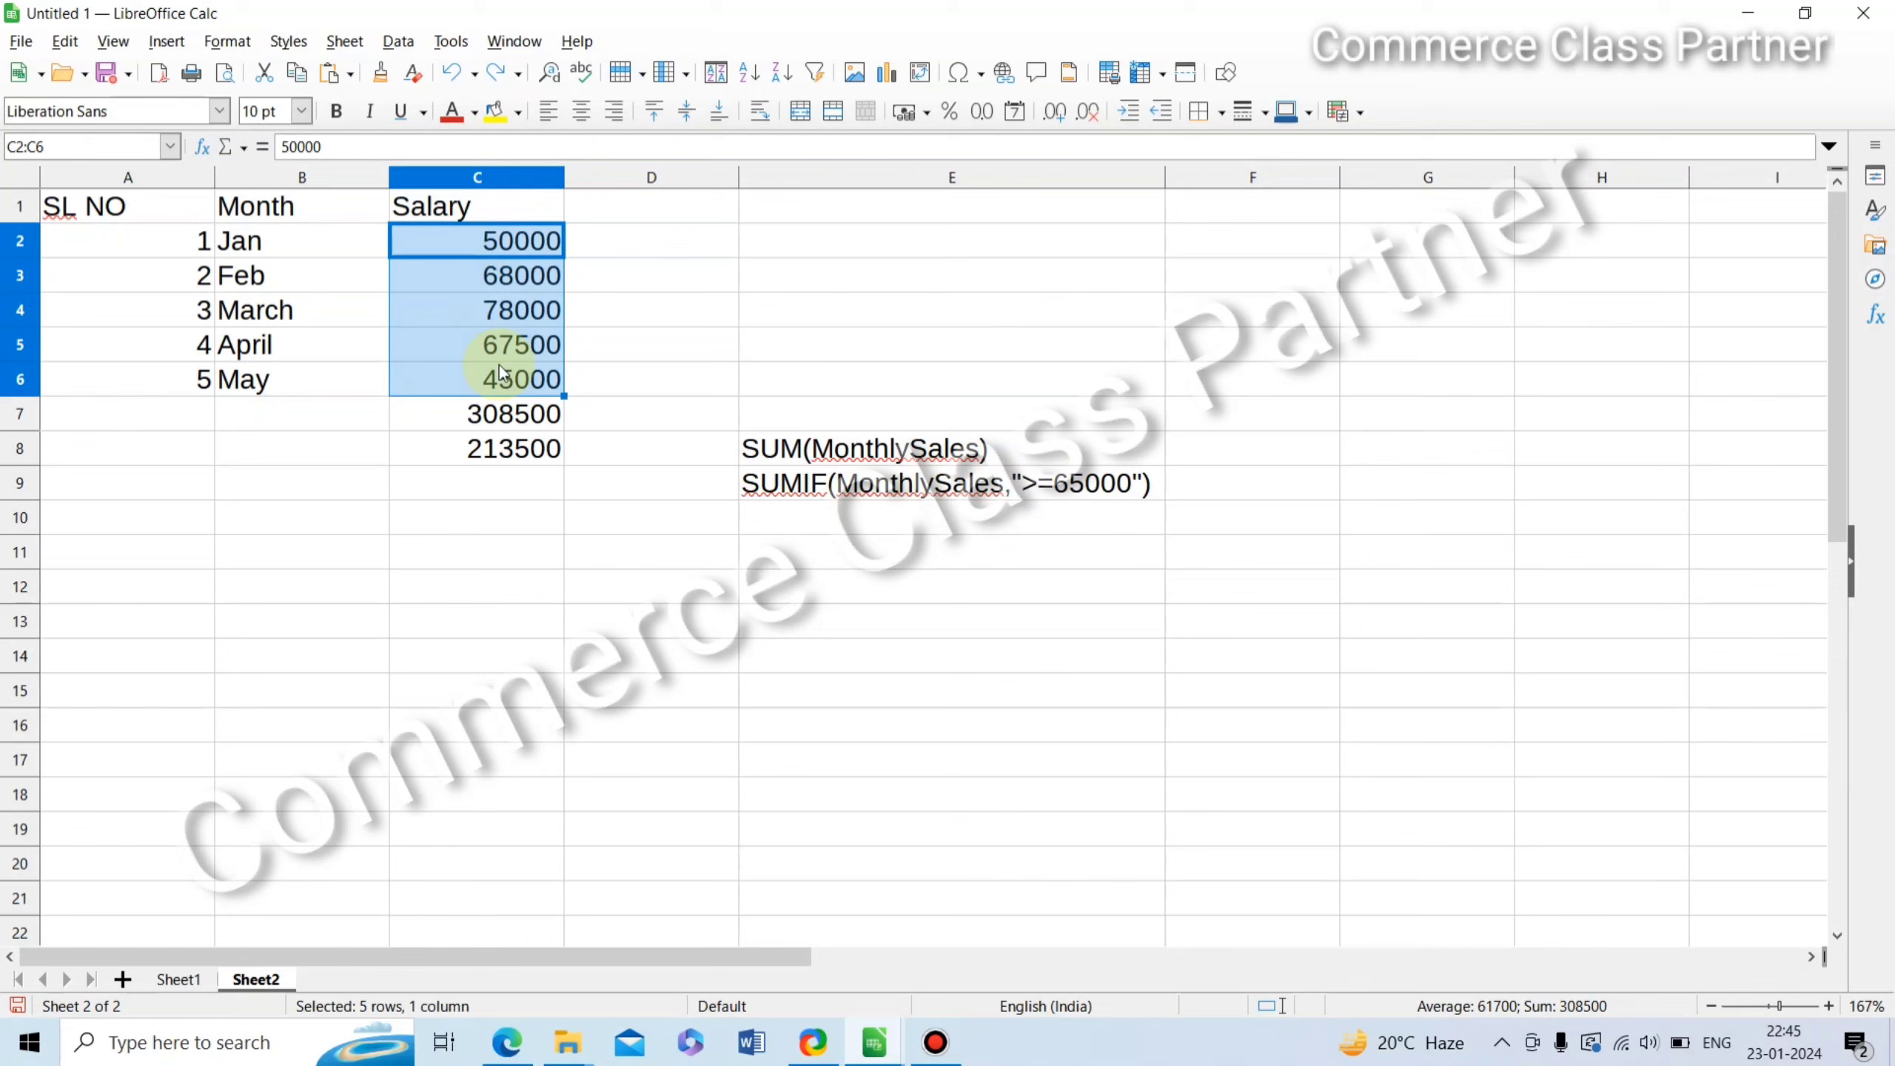
{"action": "left_click", "coordinate": [398, 41]}
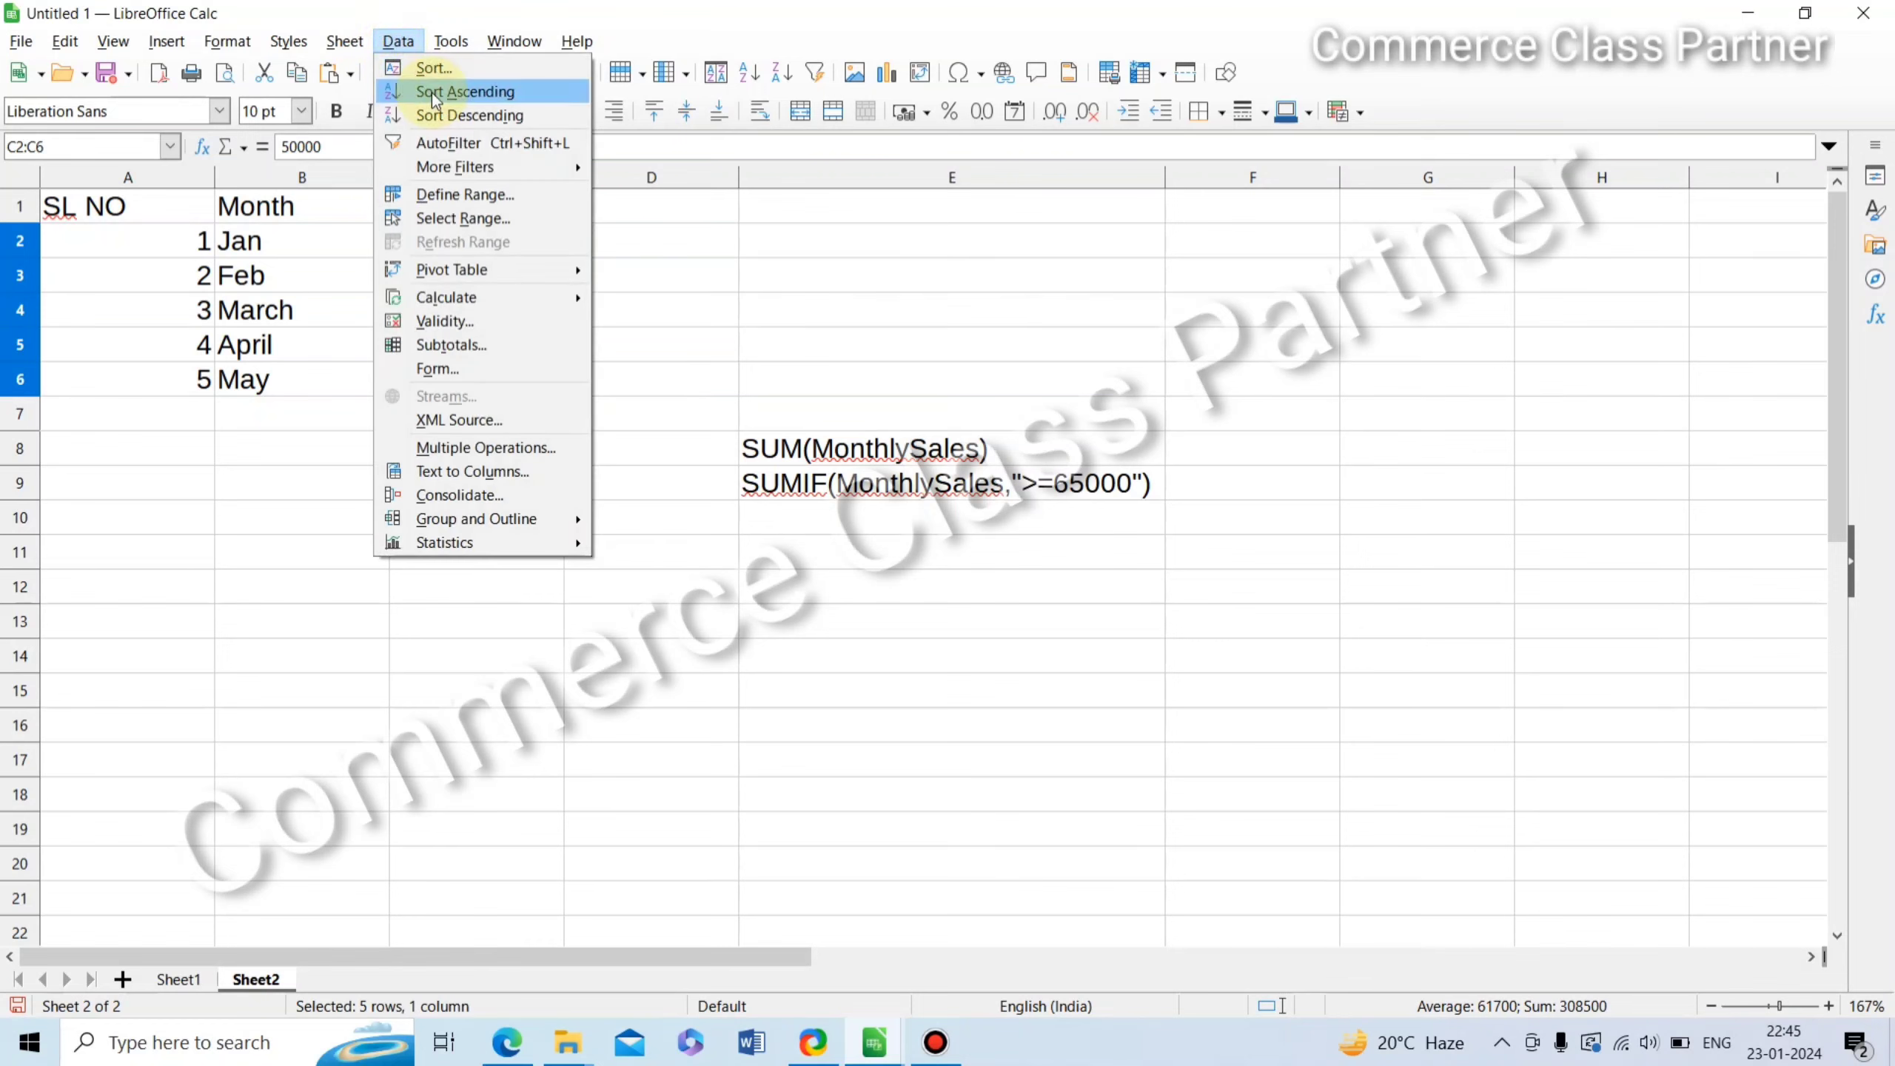
{"action": "left_click", "coordinate": [466, 196]}
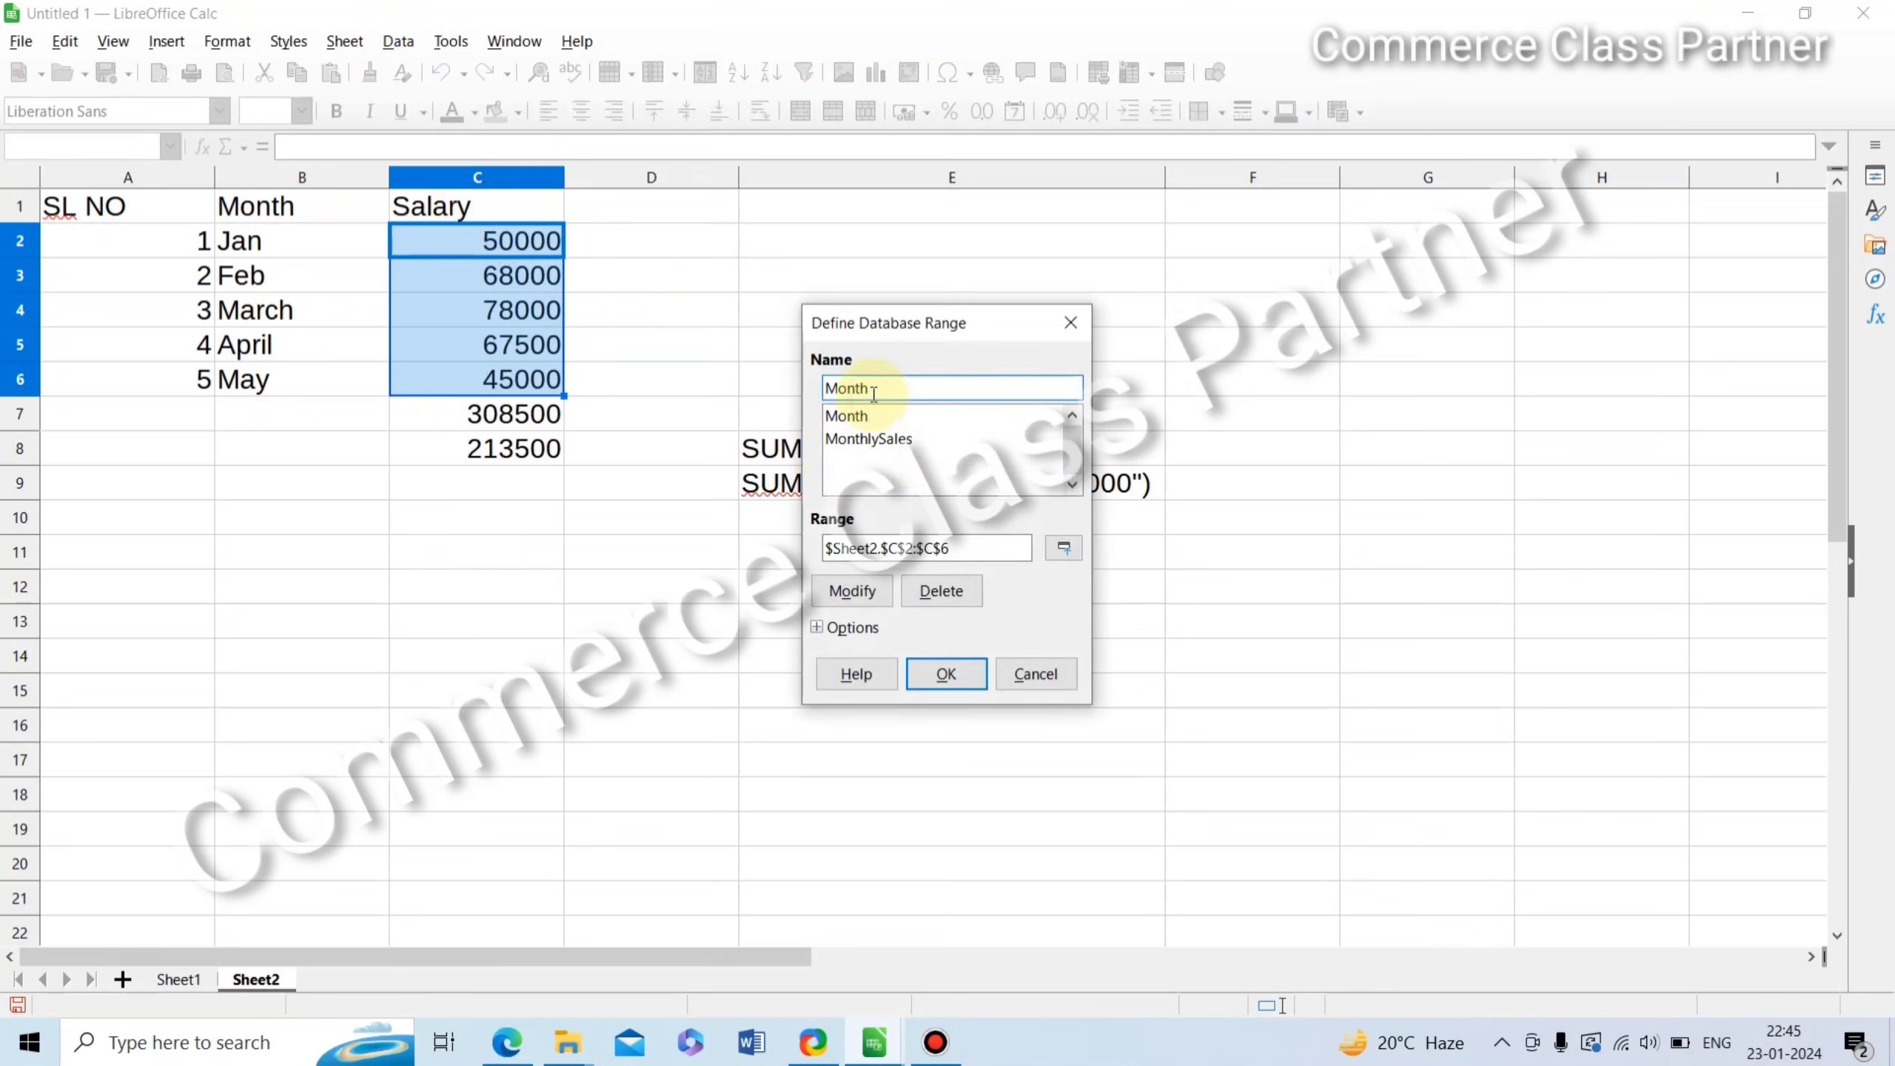
{"action": "type", "text": "lySales"}
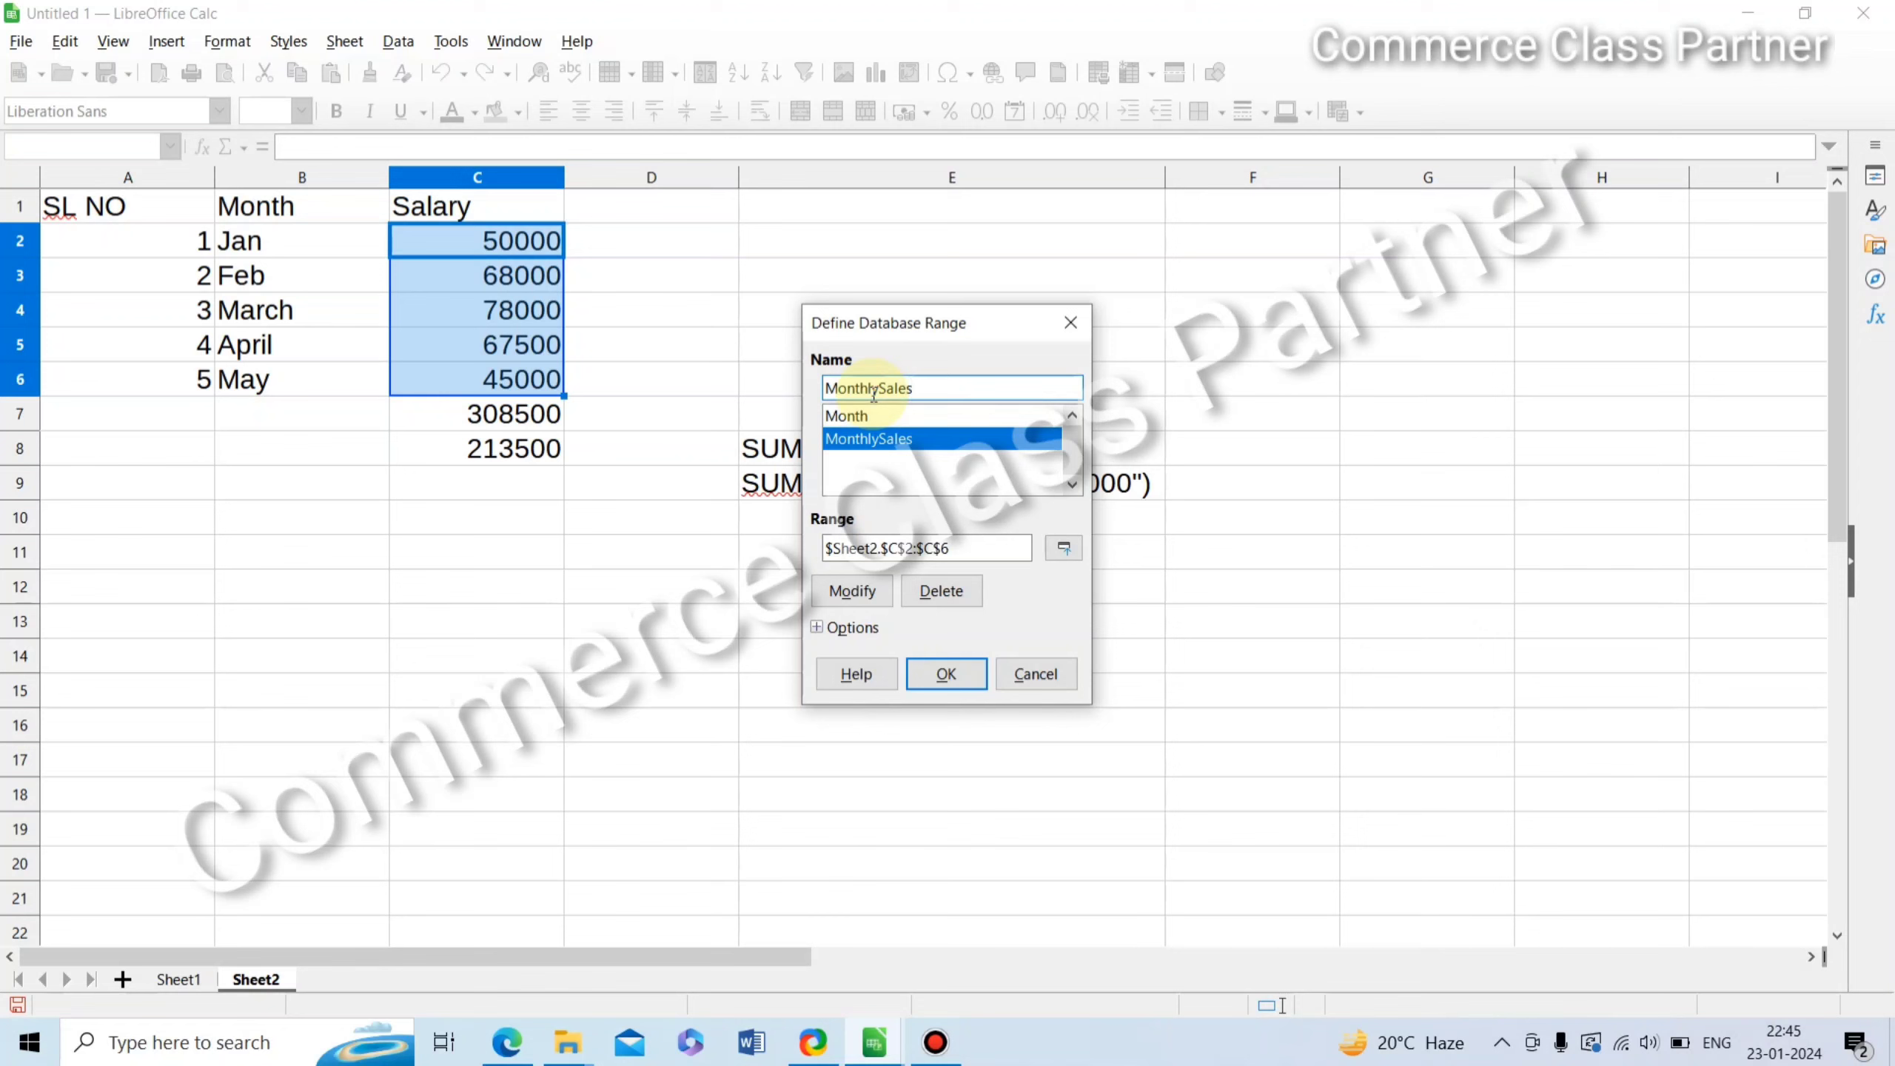
{"action": "key", "text": "Return"}
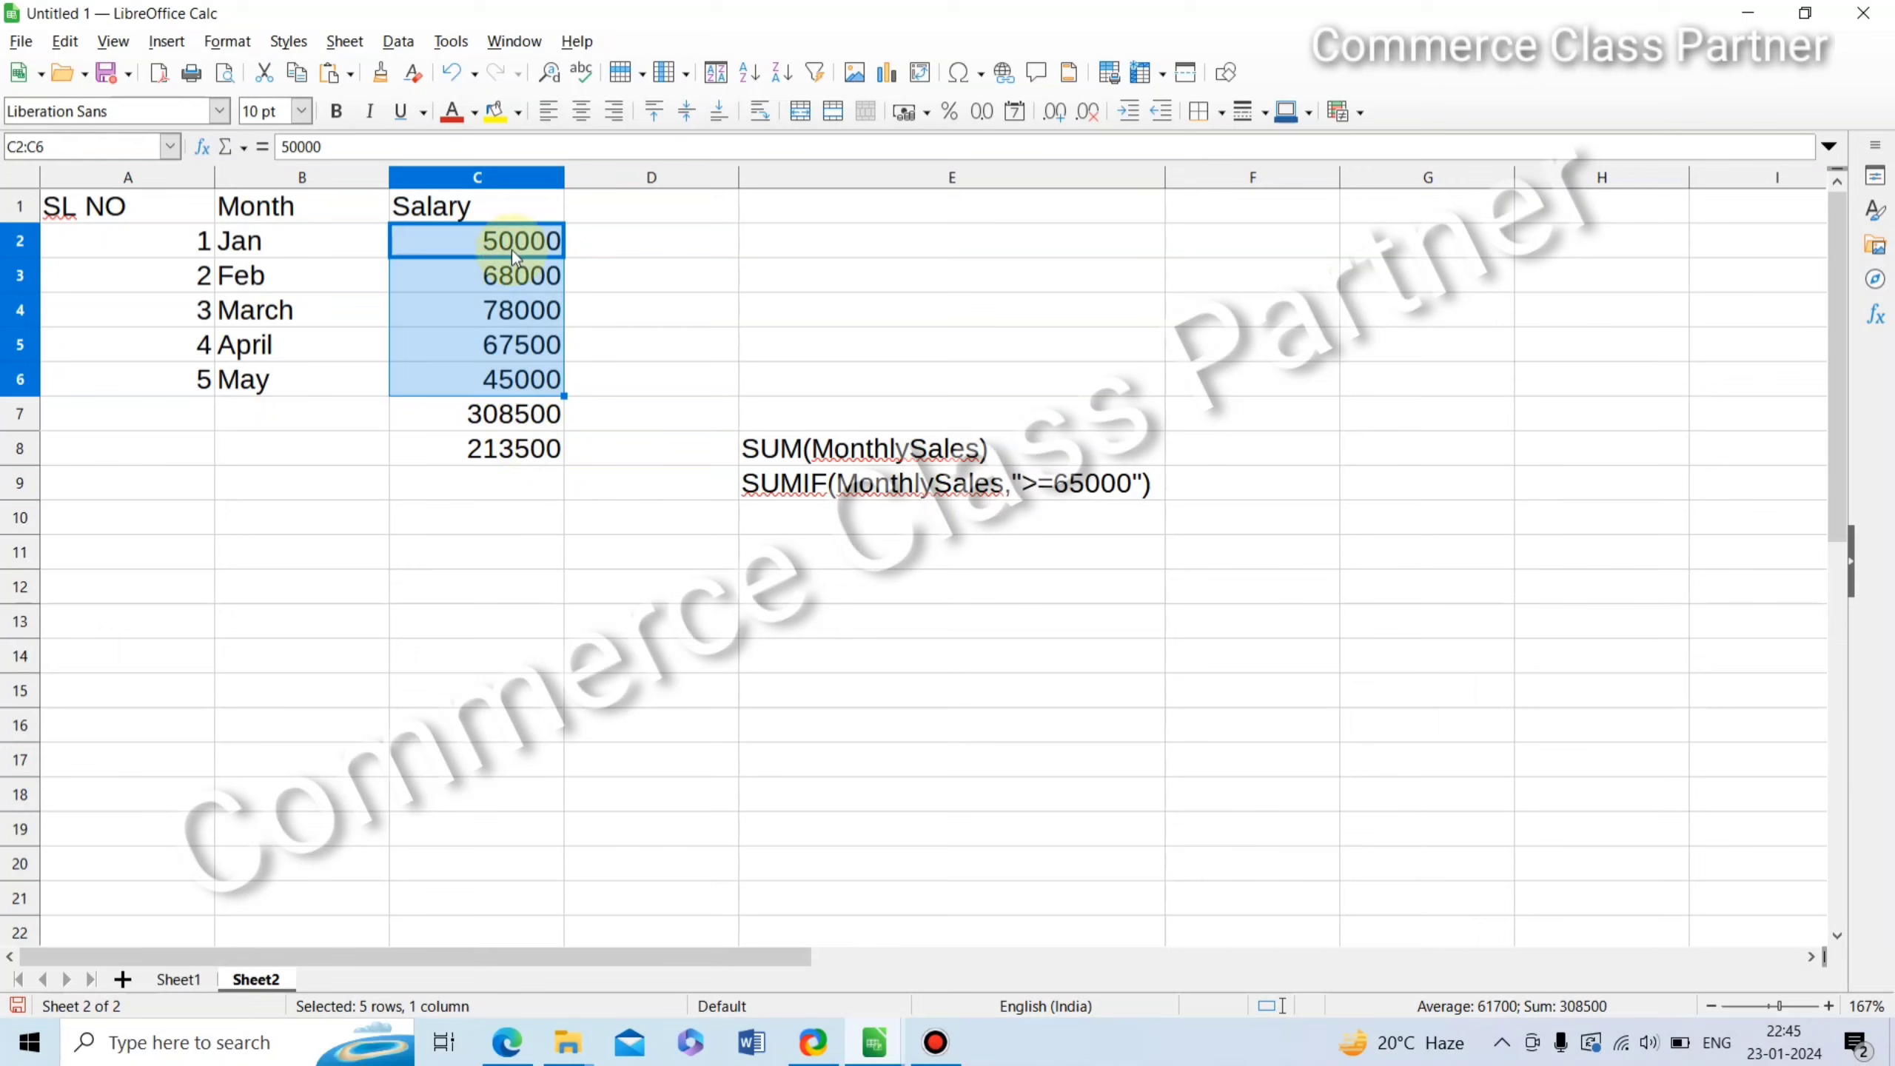
Step: Enter the formula =SUM(monthlysales) in cell C7 to total the named range
{"action": "left_click", "coordinate": [492, 416]}
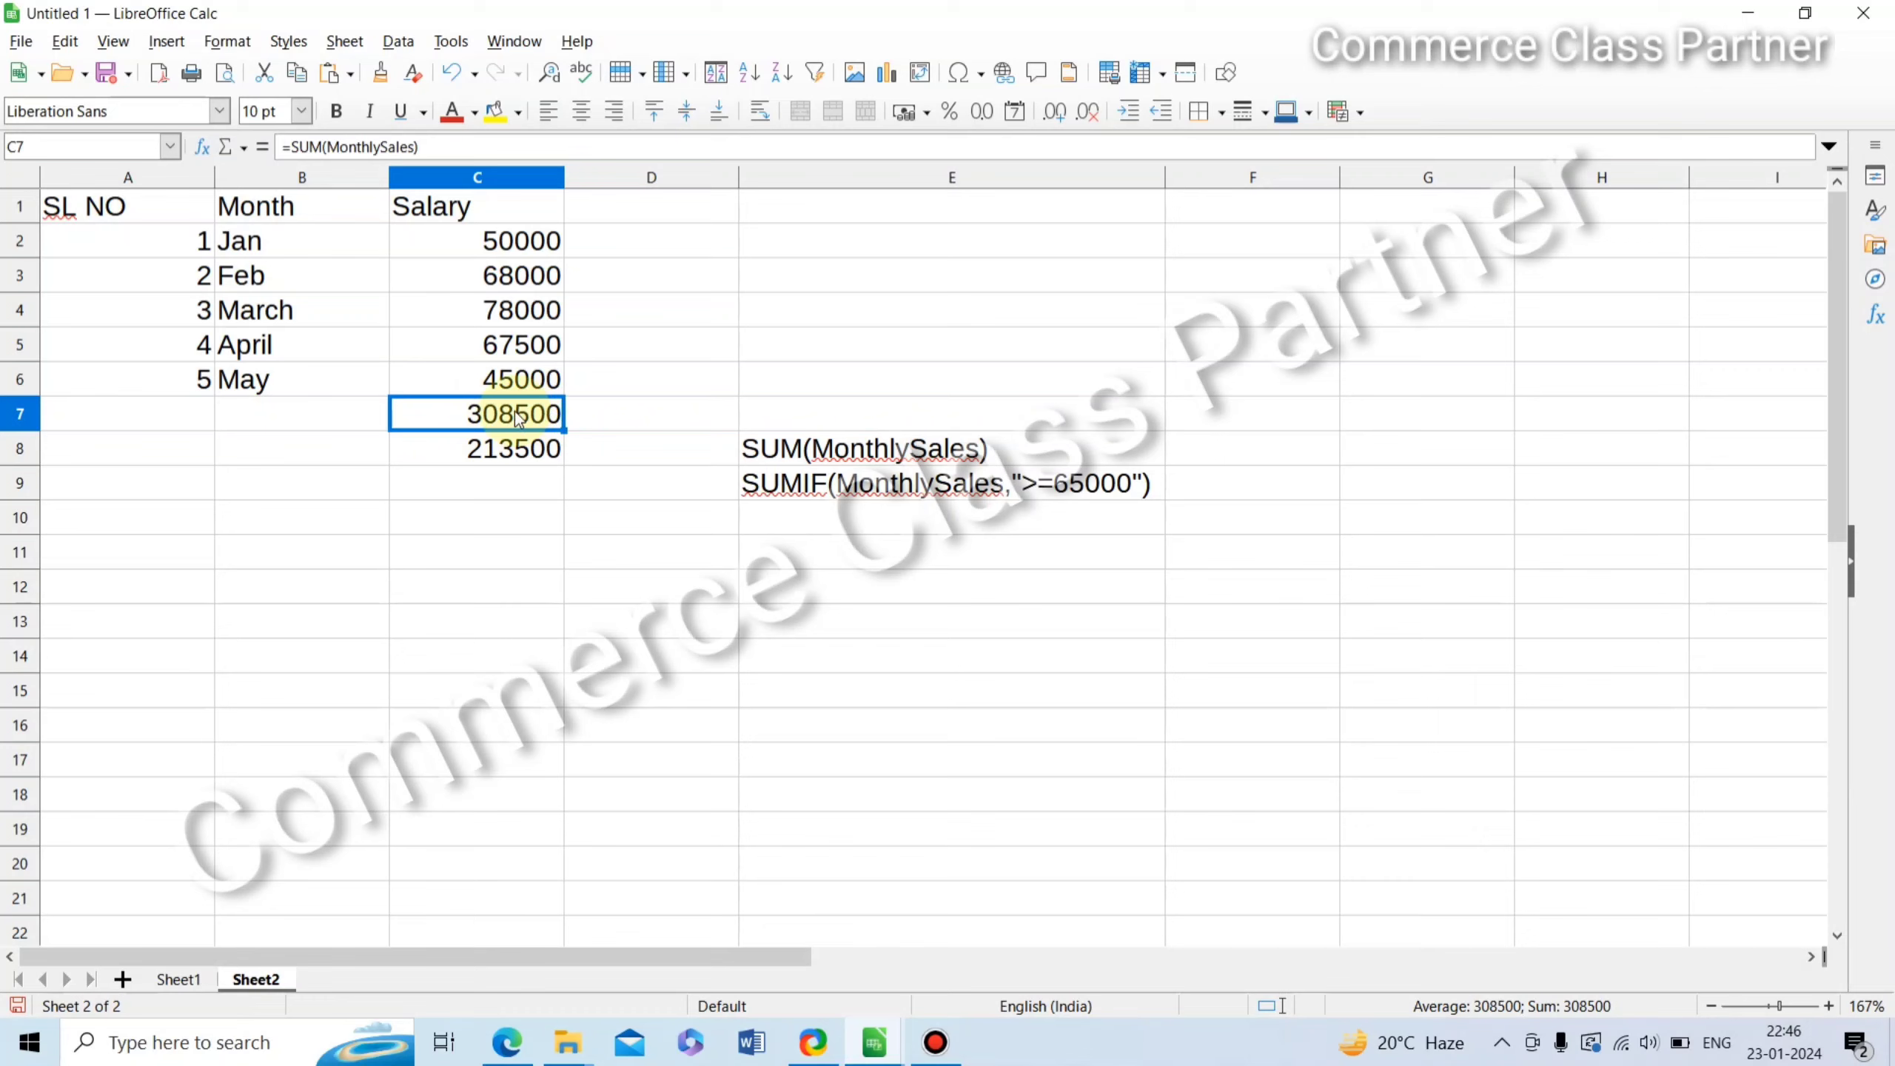
{"action": "type", "text": "="}
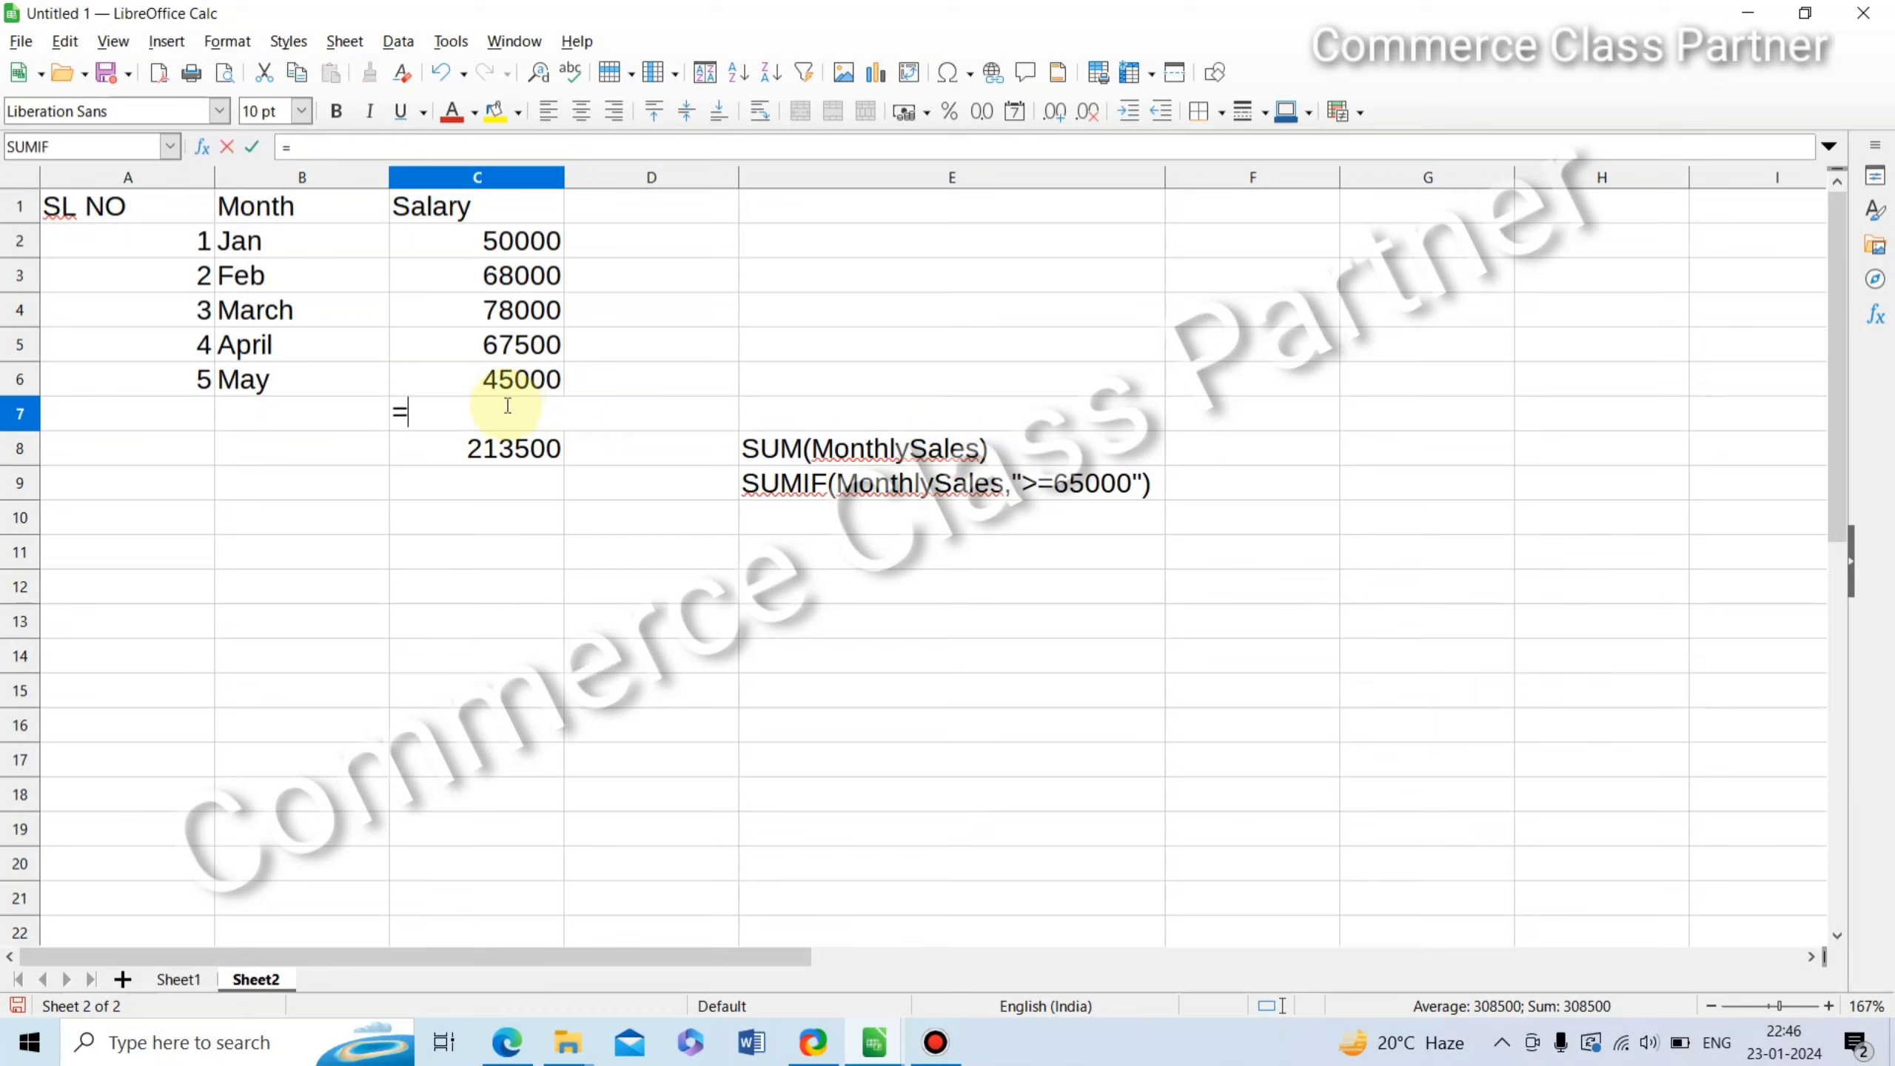
{"action": "type", "text": "SUM"}
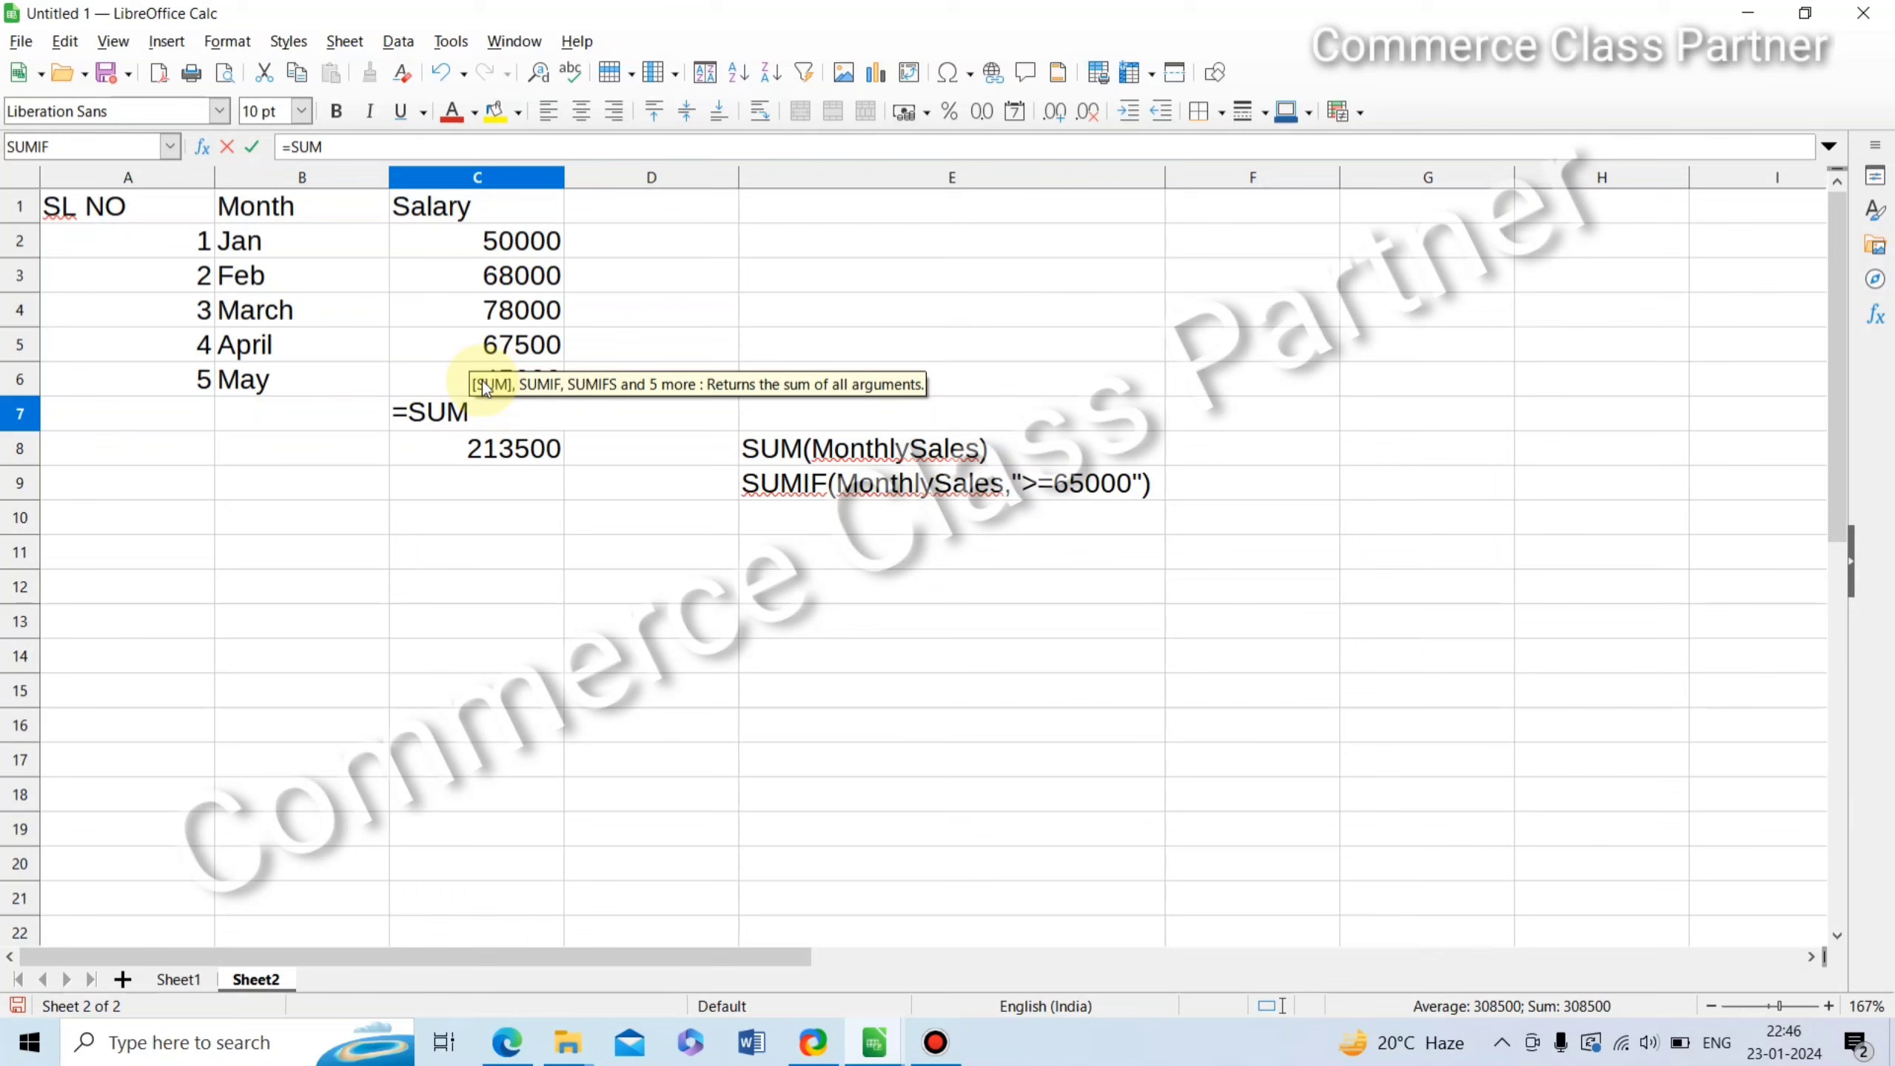
{"action": "type", "text": "("}
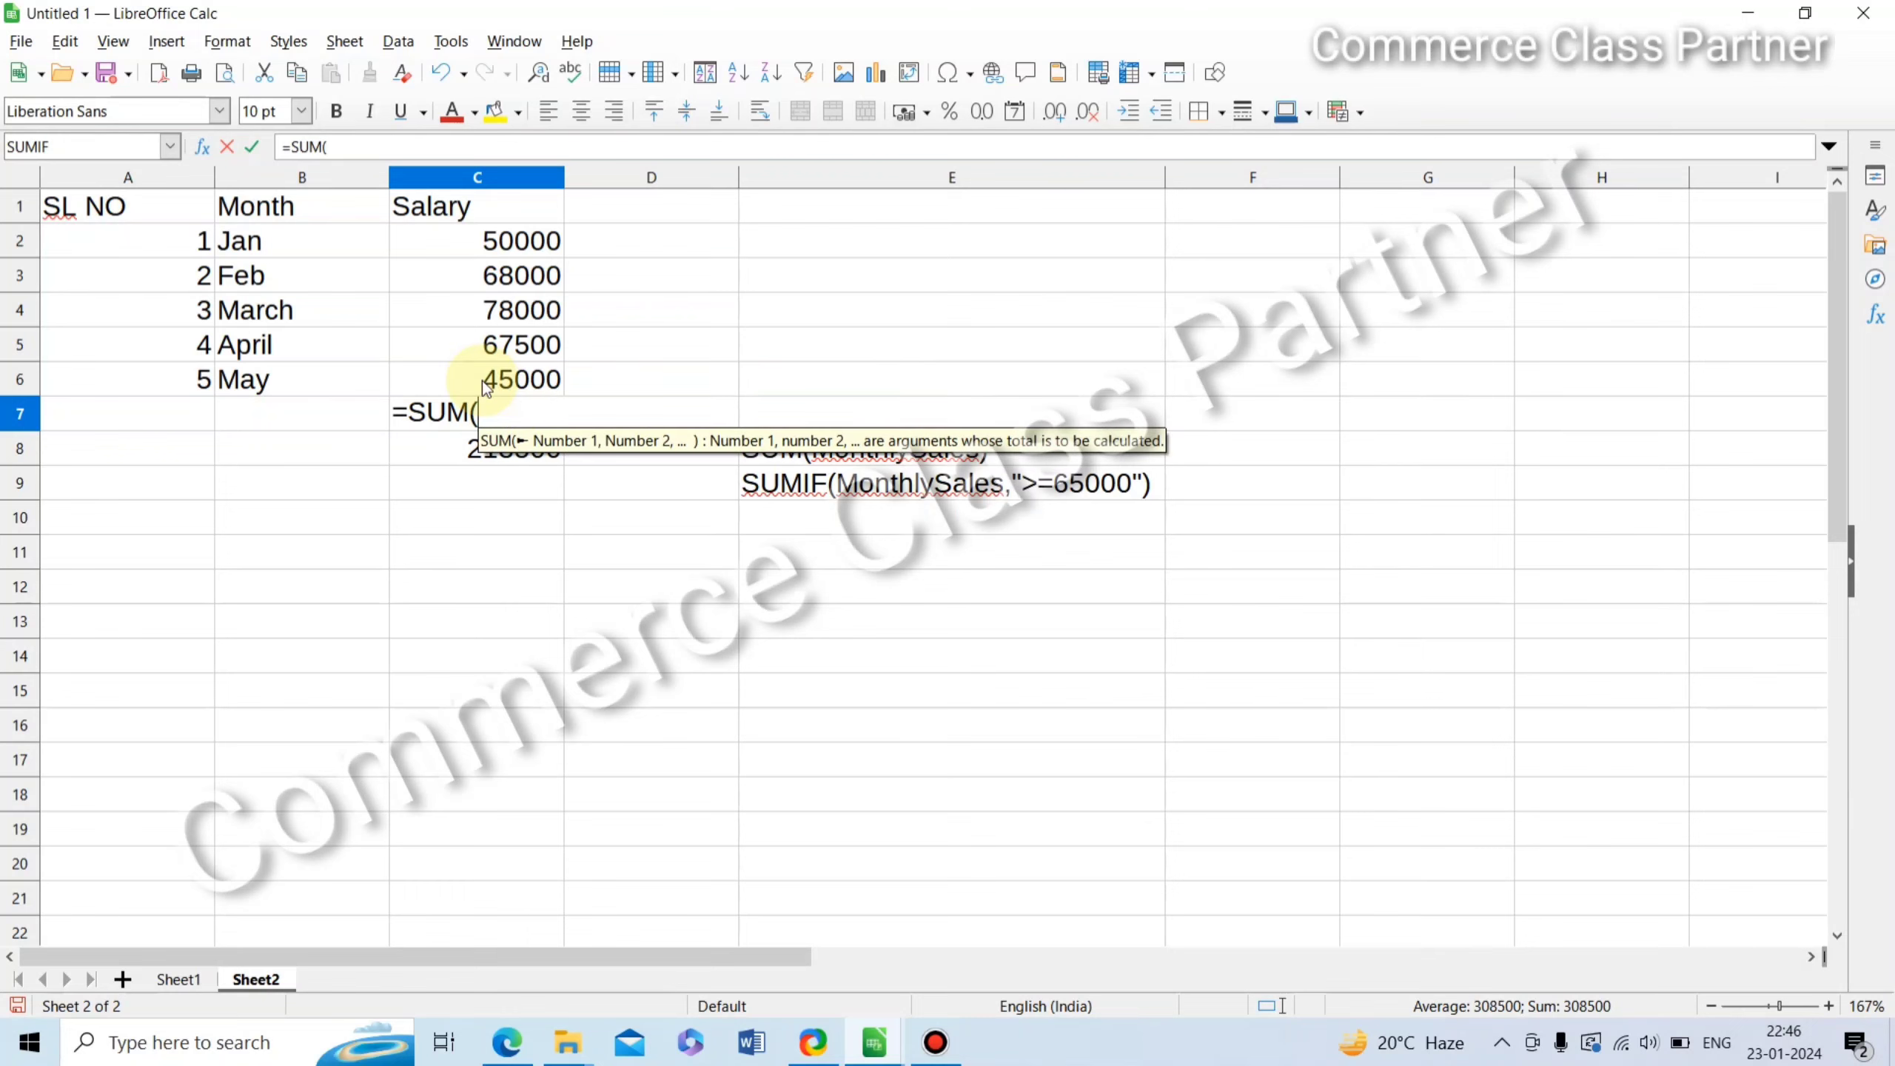
{"action": "type", "text": "m"}
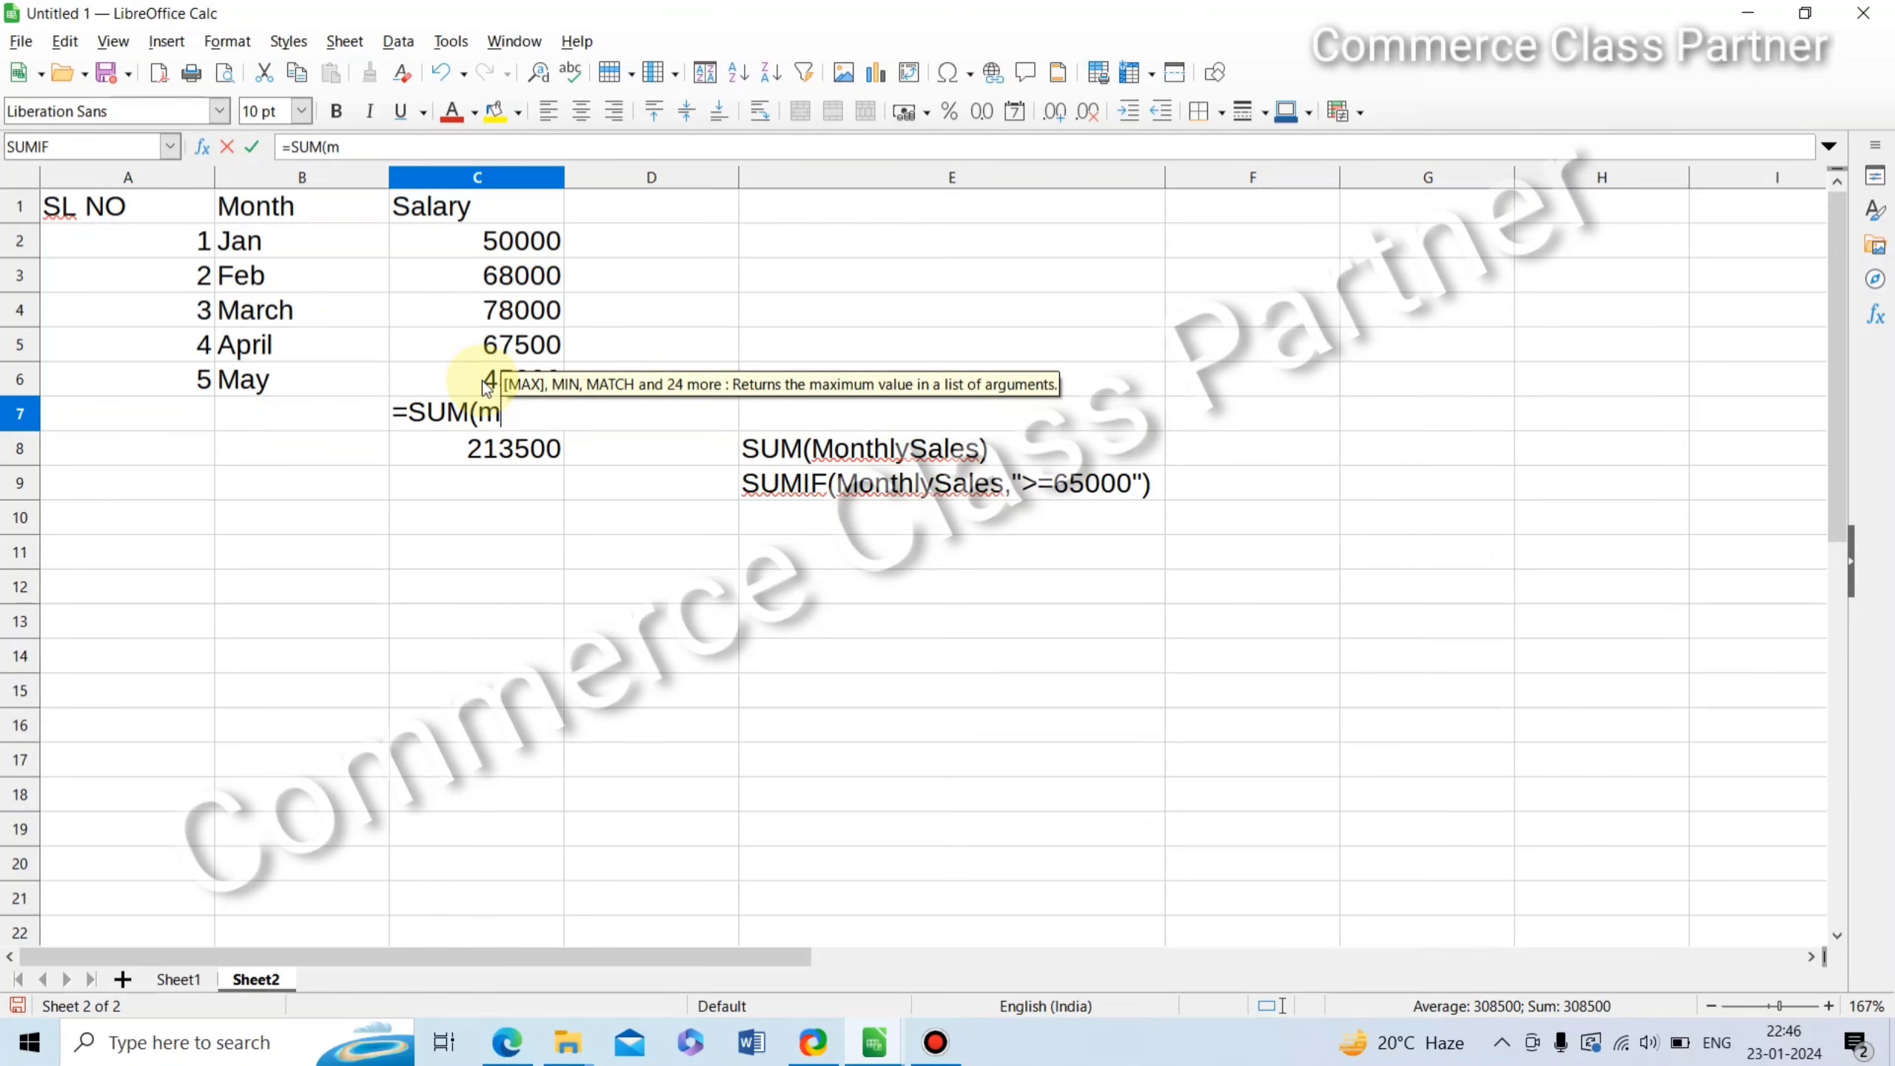
{"action": "type", "text": "ont"}
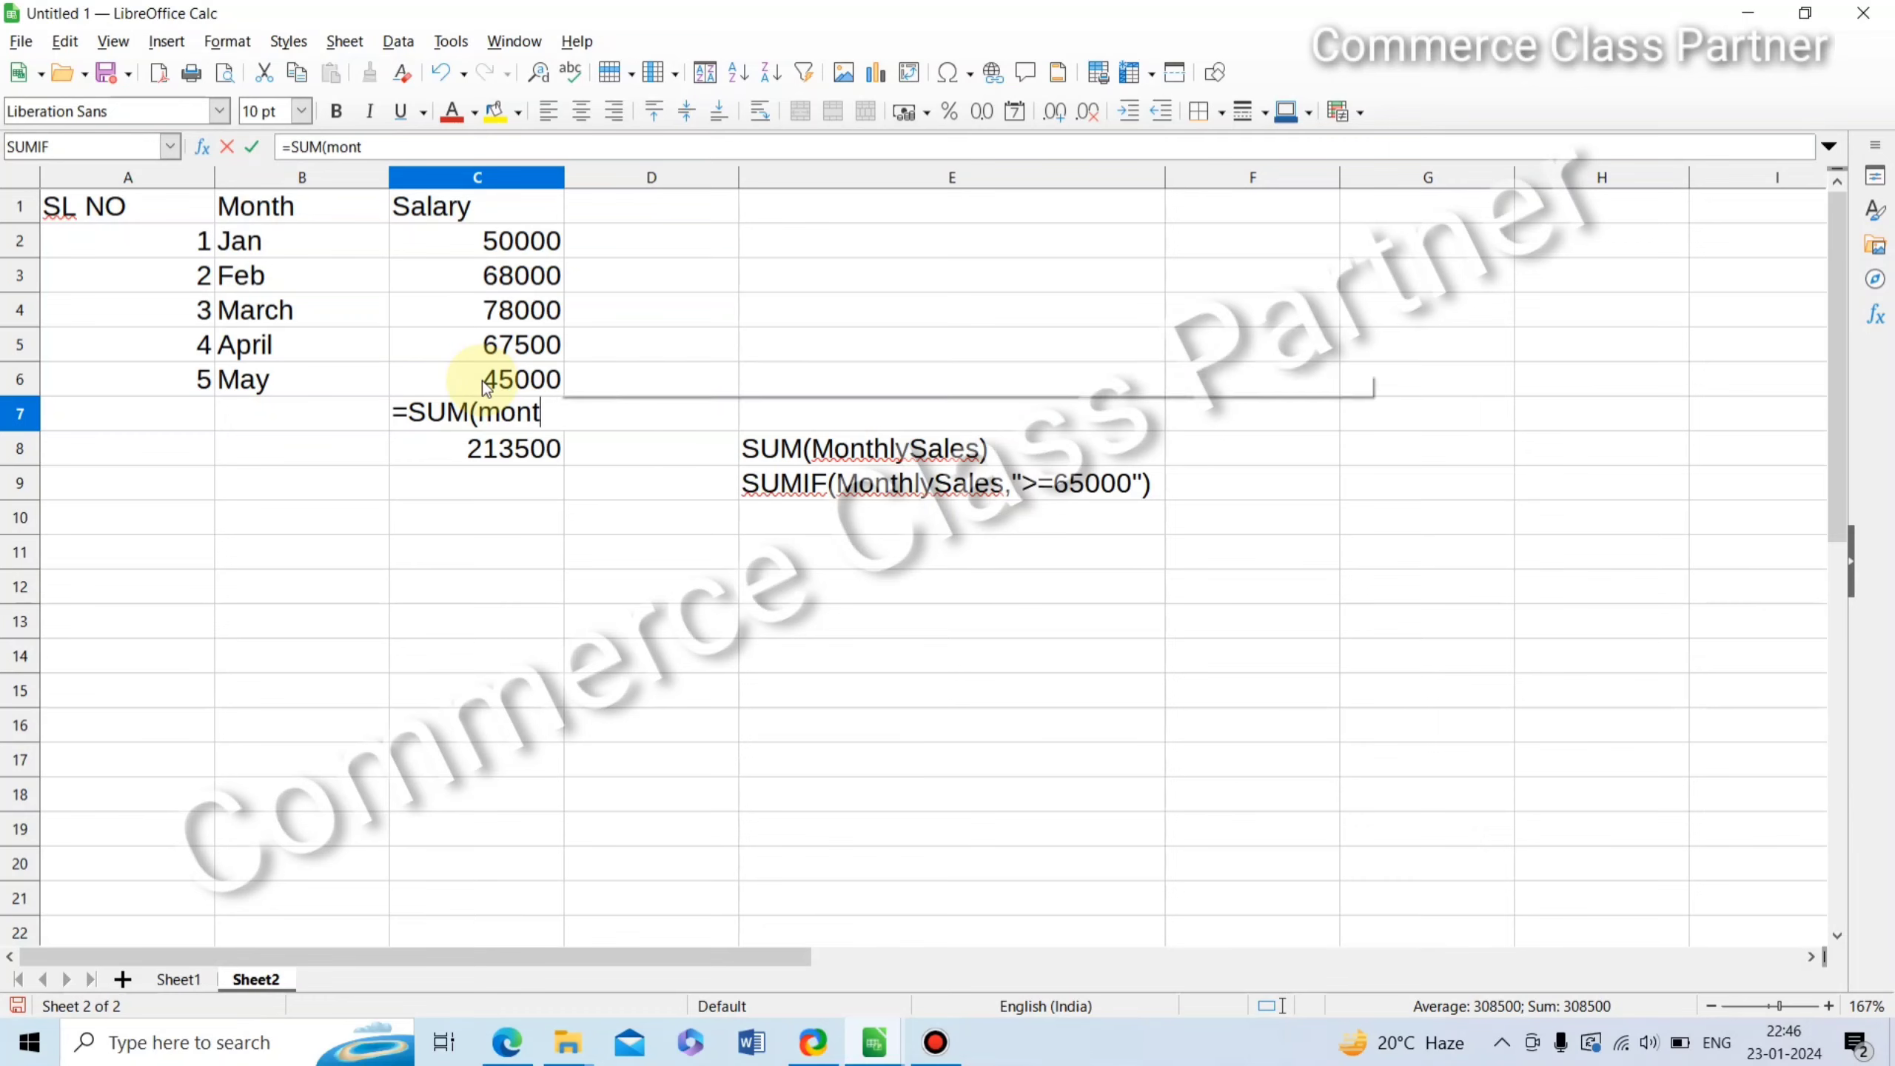
{"action": "type", "text": "hlysales"}
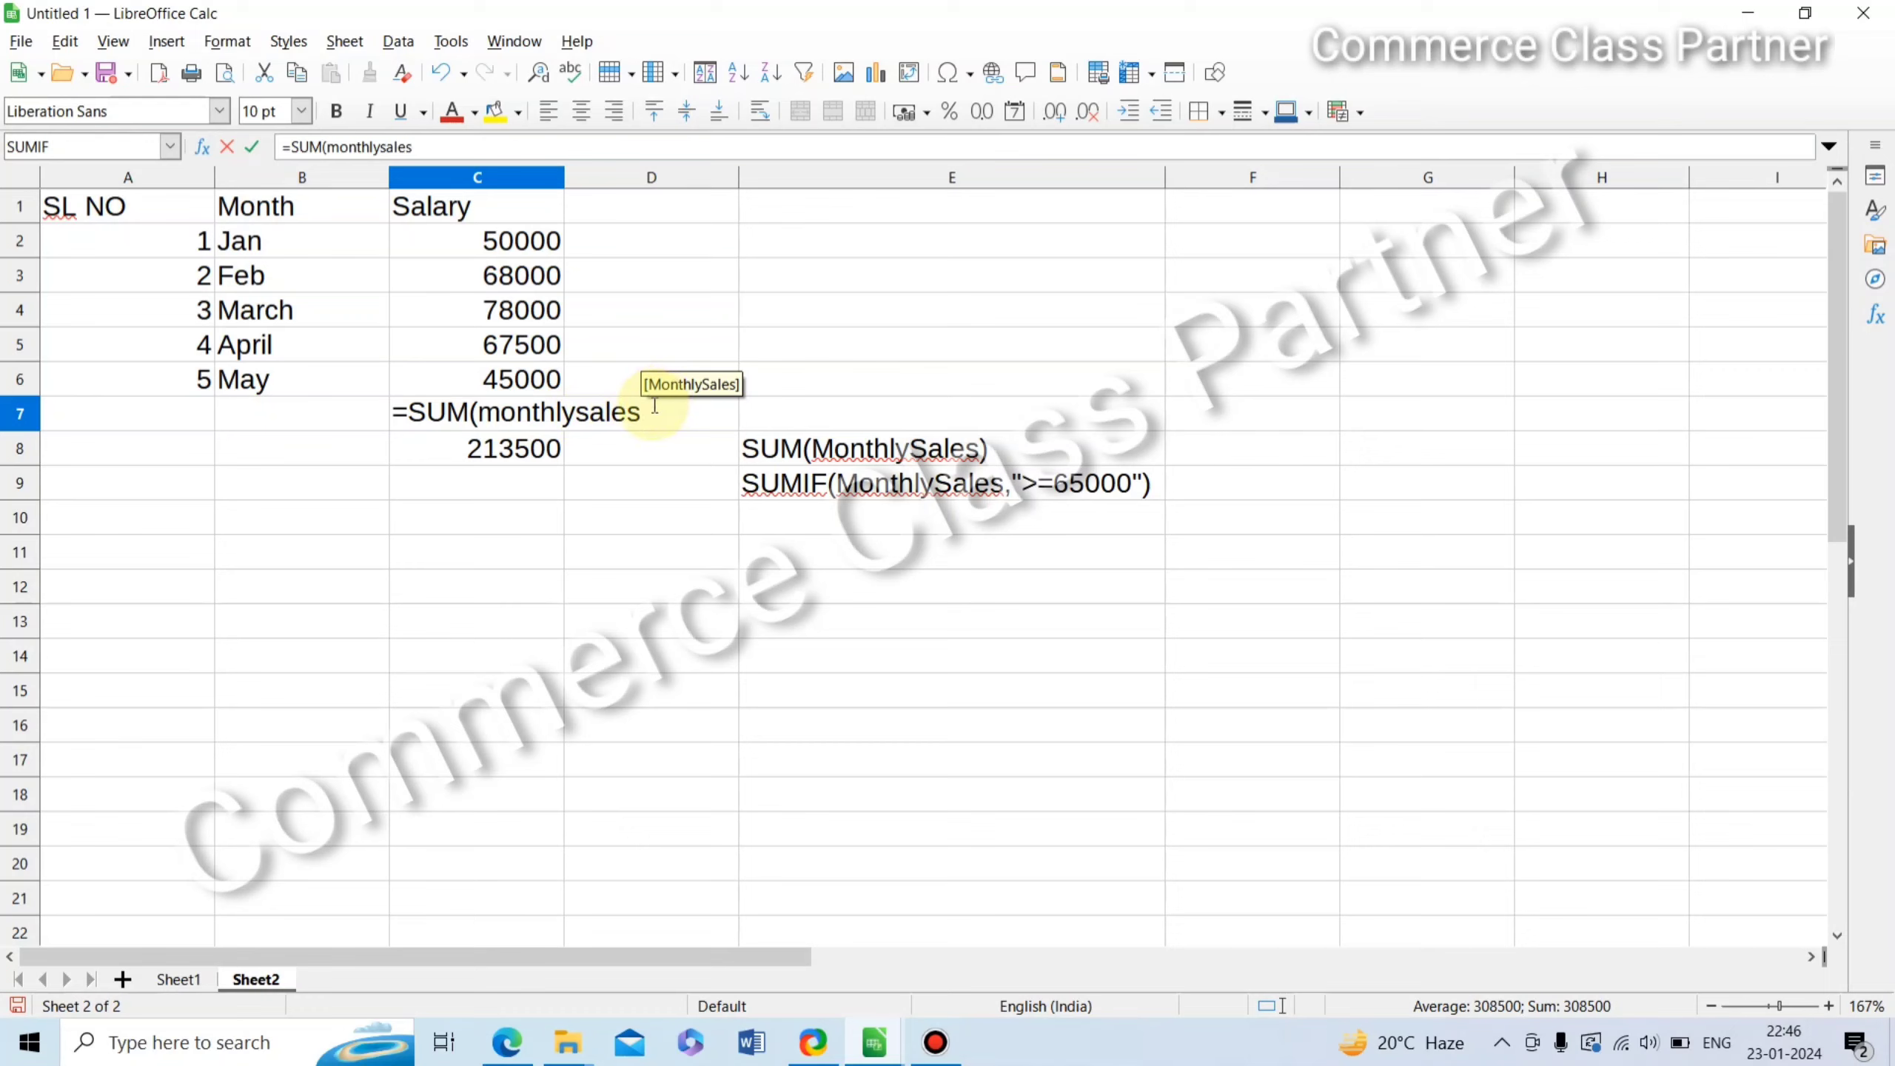
{"action": "type", "text": ")"}
{"action": "key", "text": "Return"}
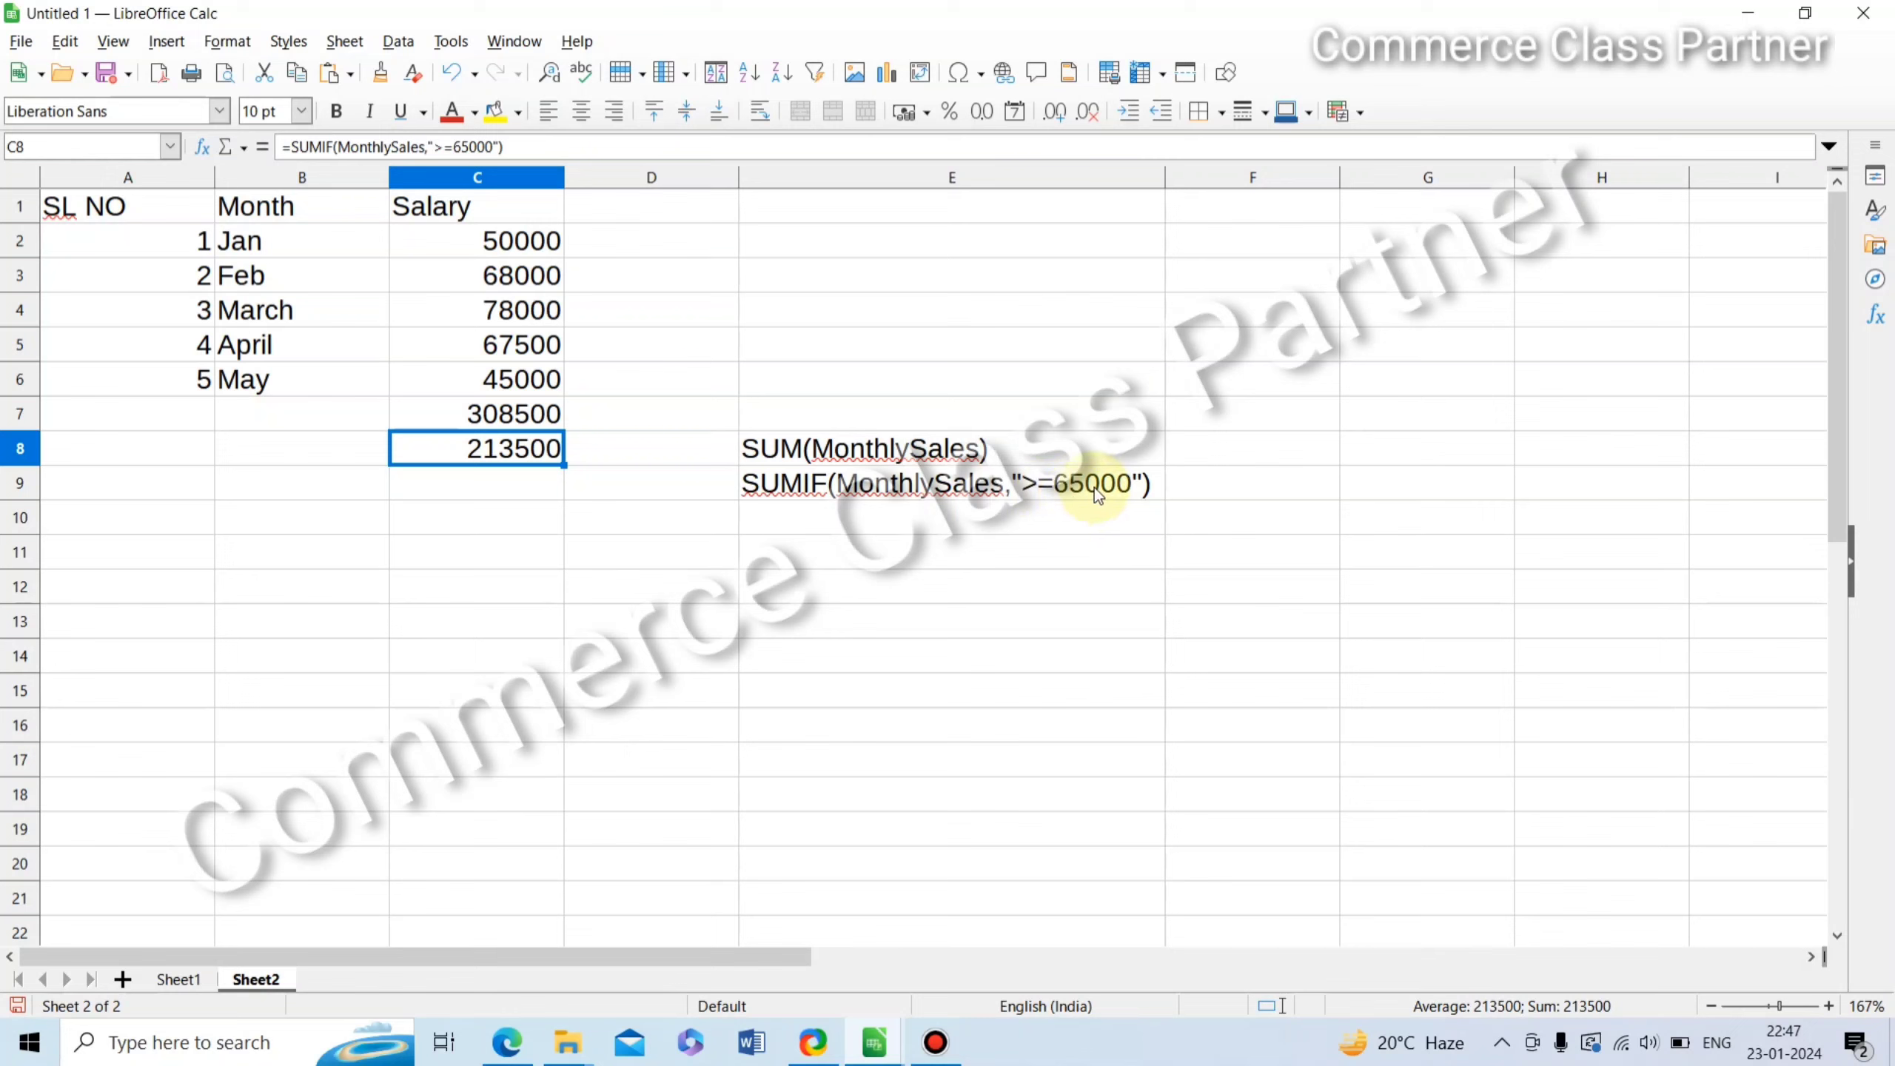
Step: Change the threshold in cell E9's written SUMIF(MonthlySales) formula text to ">=66000"
{"action": "left_click", "coordinate": [1080, 499]}
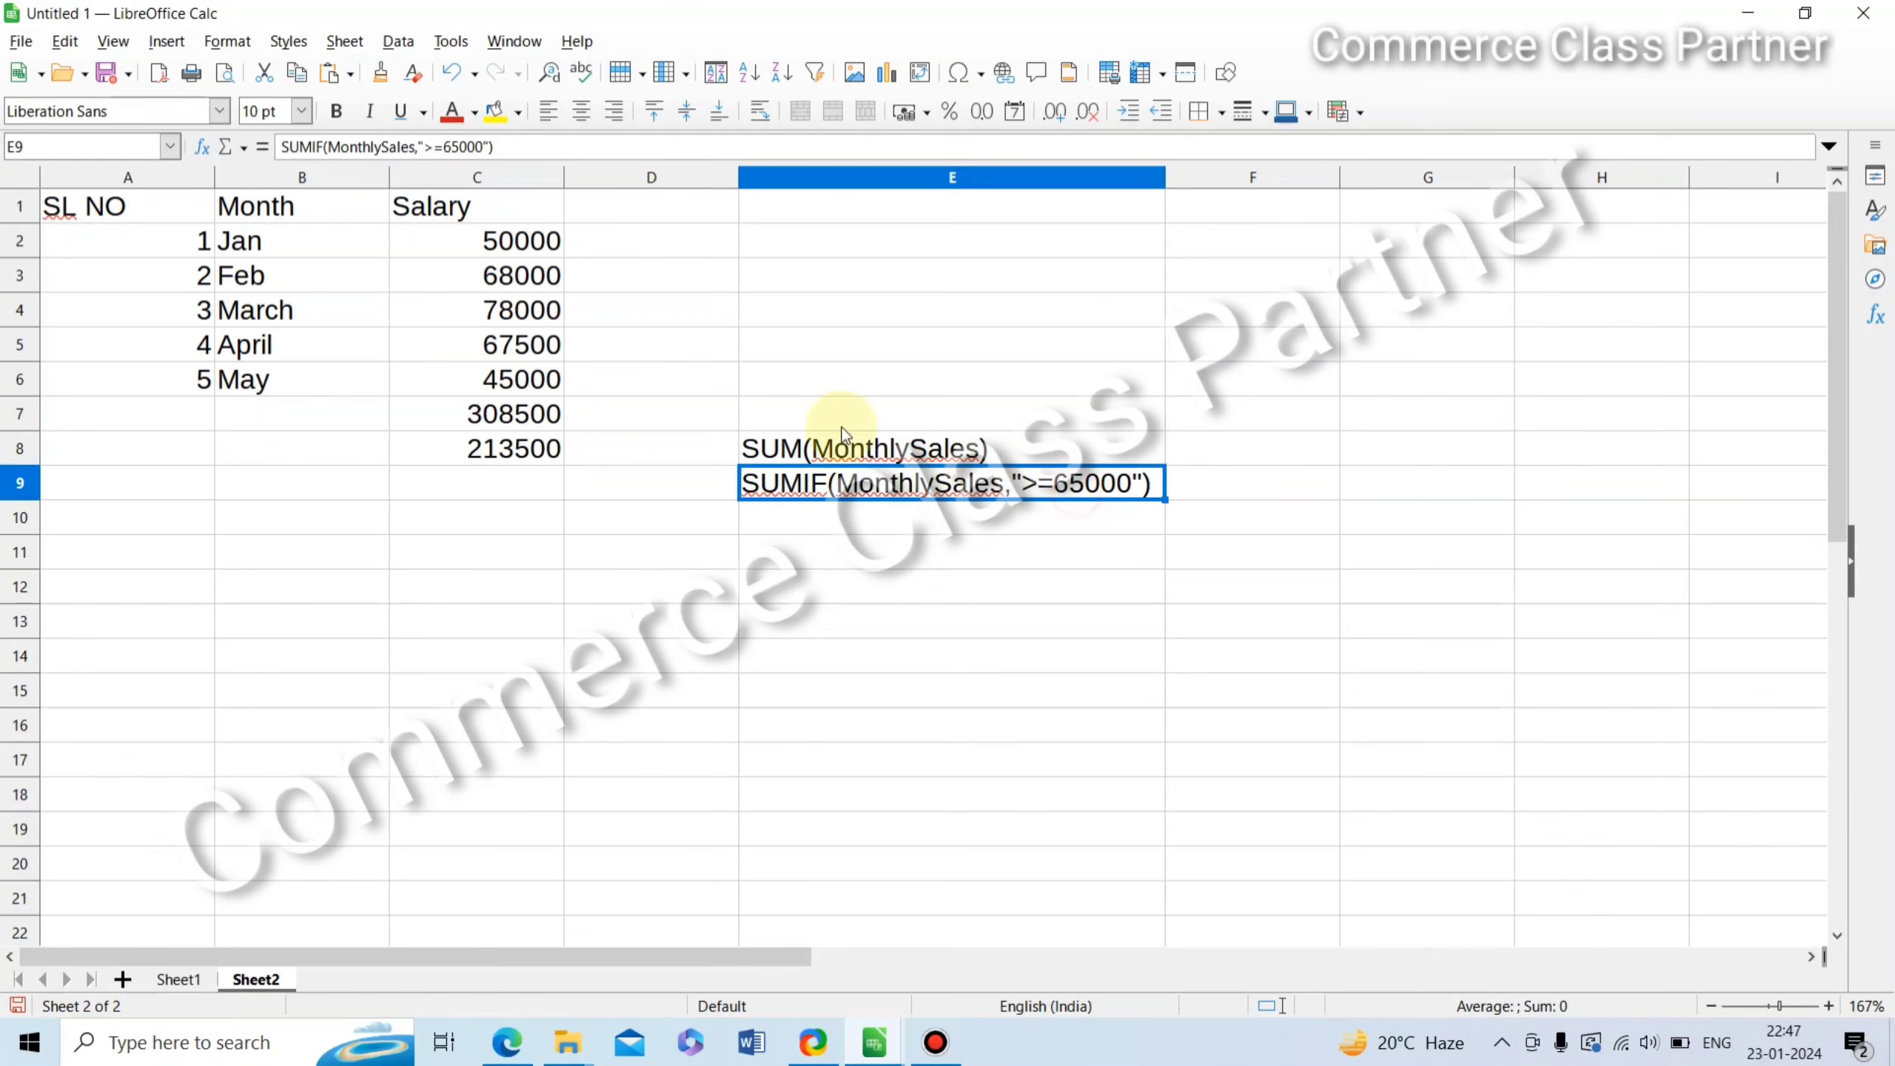
{"action": "left_click", "coordinate": [461, 145]}
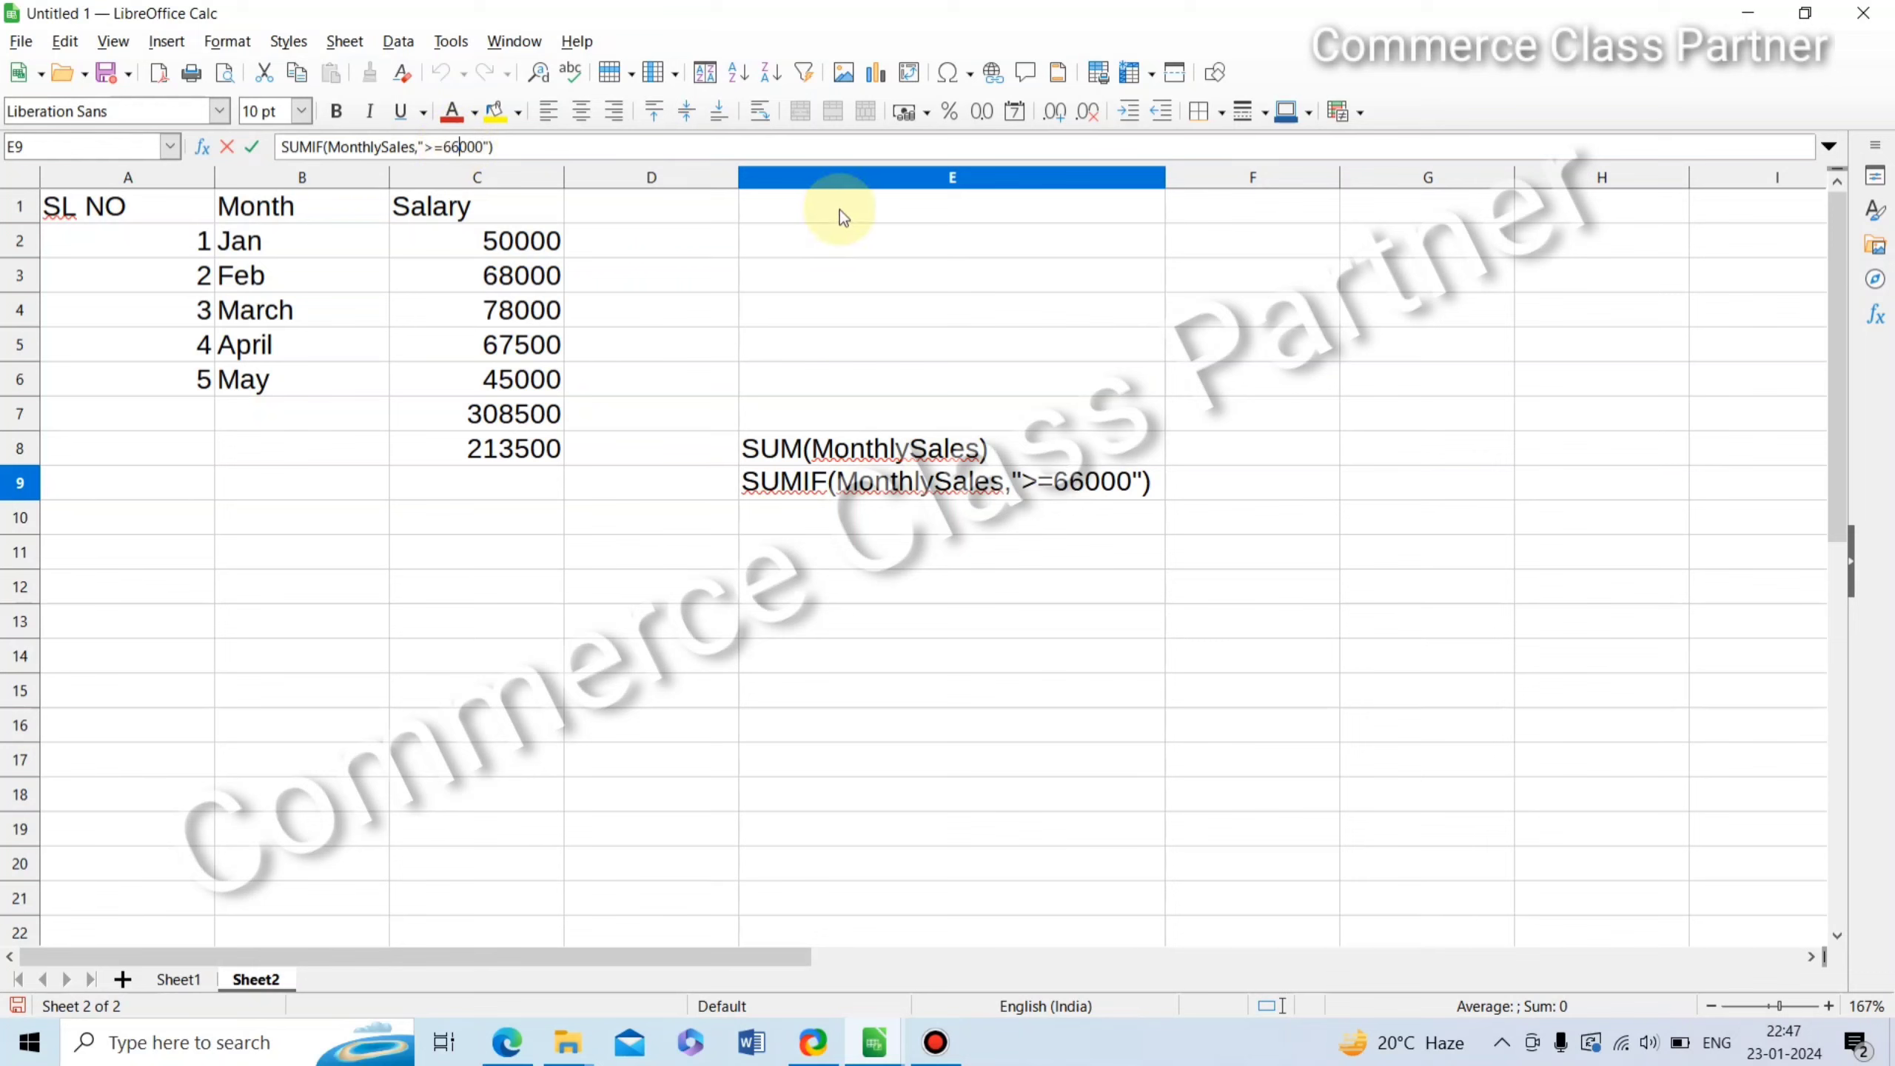
{"action": "left_click", "coordinate": [954, 282]}
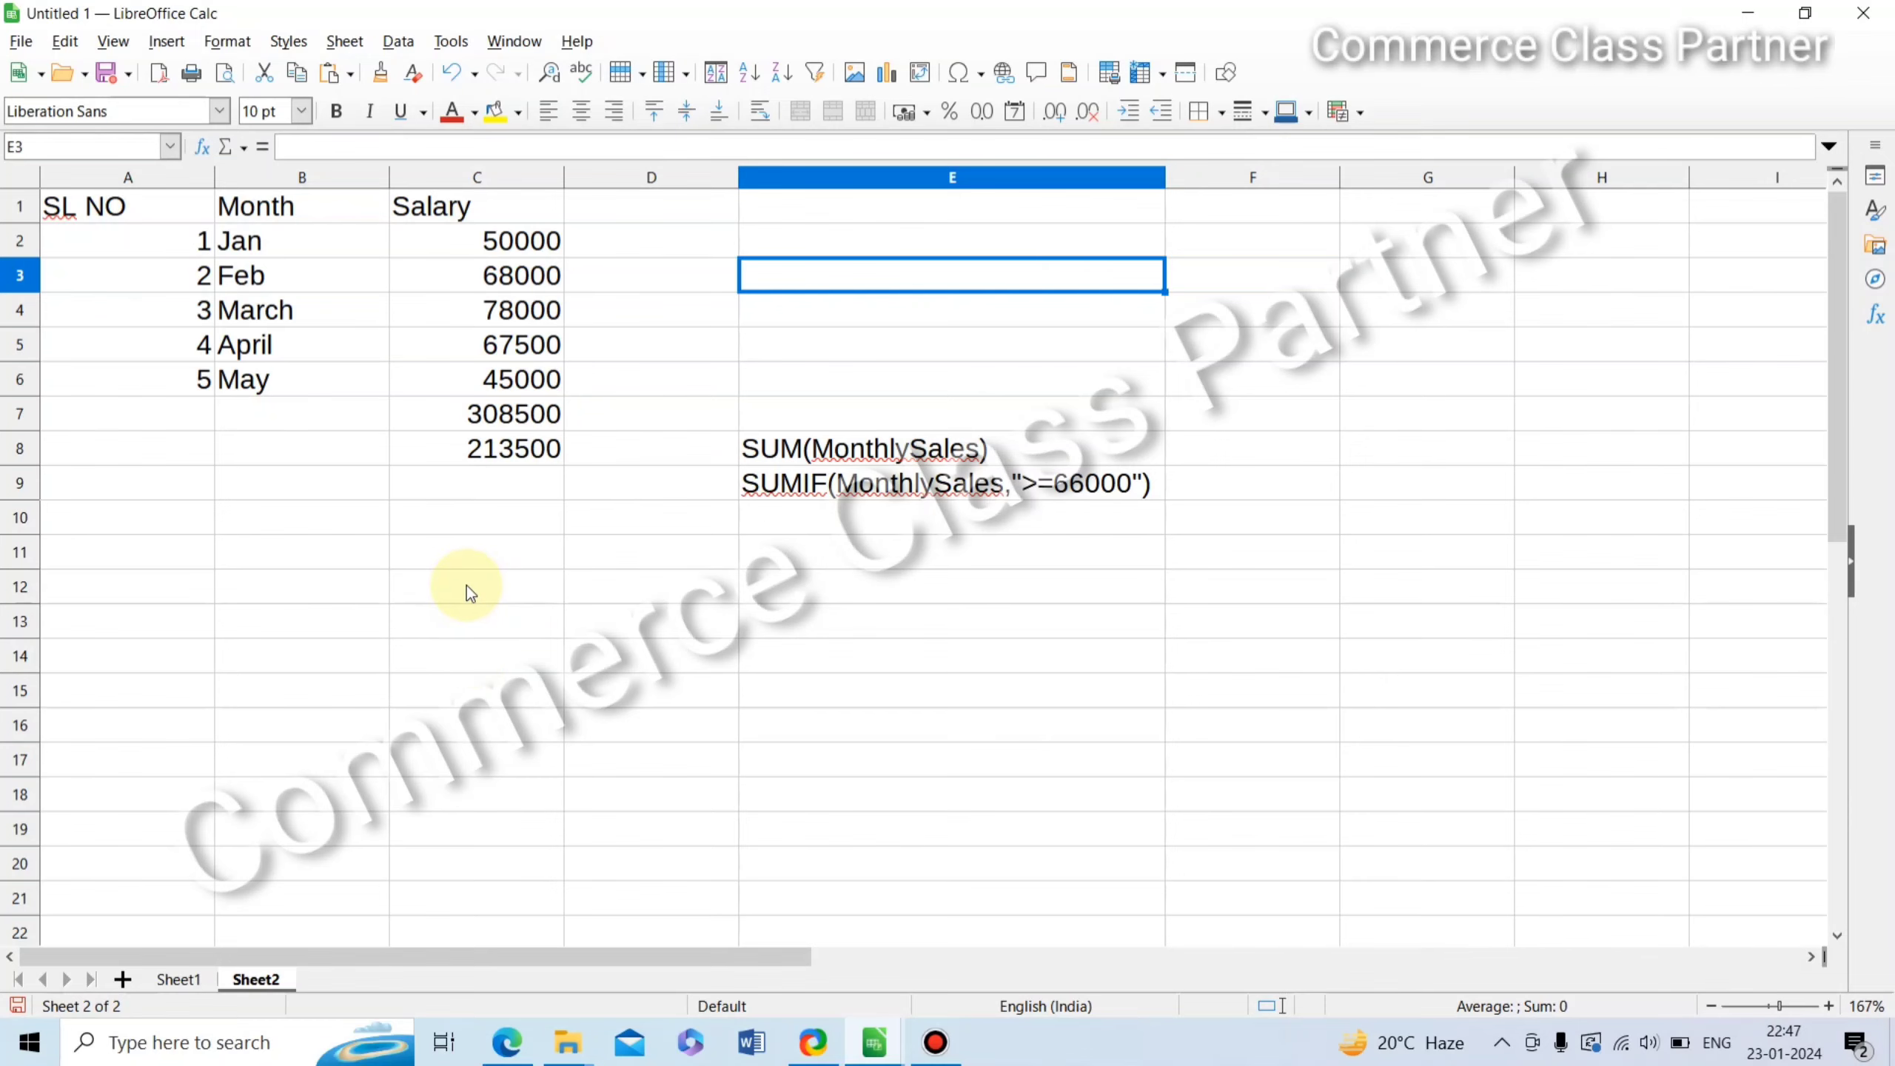
Step: Switch to the spreadsheet chapter PDF in Edge and review the remaining Monthly Sales steps, the formula components and the operators table
{"action": "left_click", "coordinate": [507, 1042]}
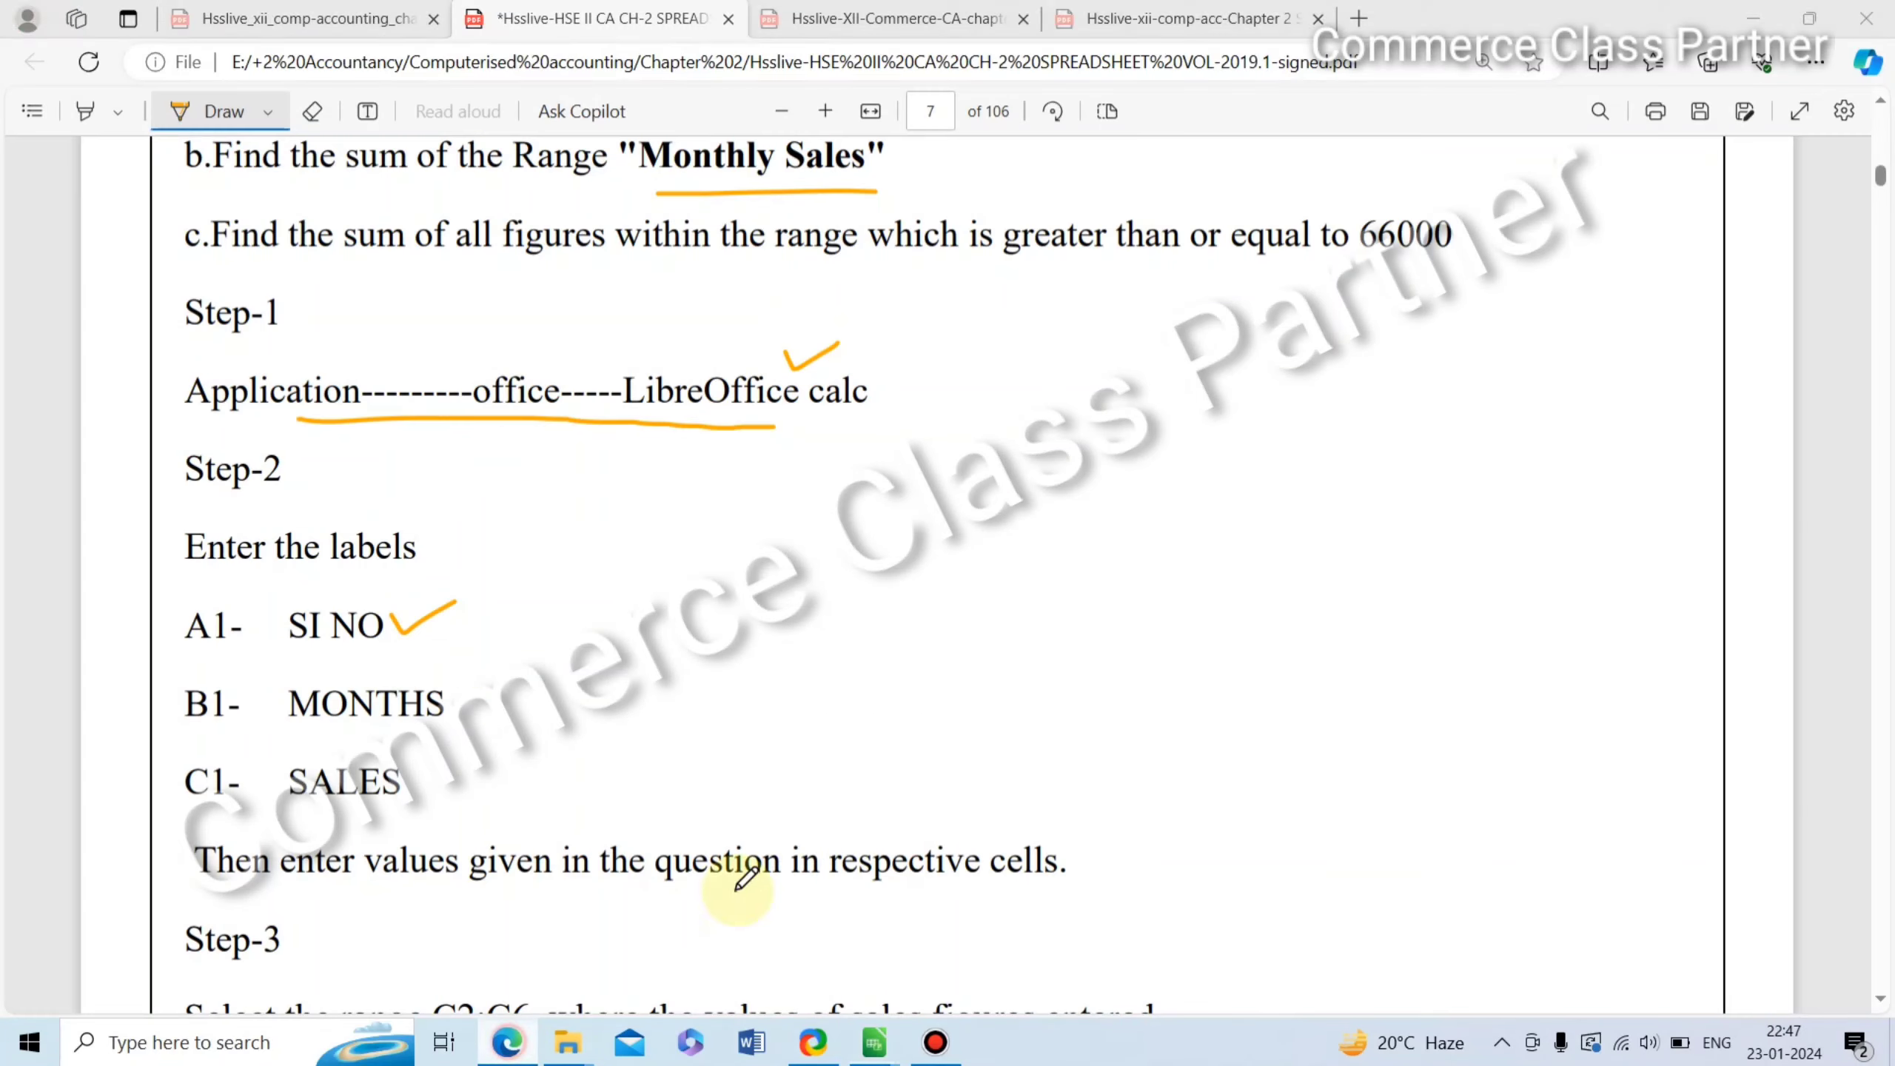
{"action": "scroll", "coordinate": [582, 668], "scroll_direction": "down", "scroll_amount": 7}
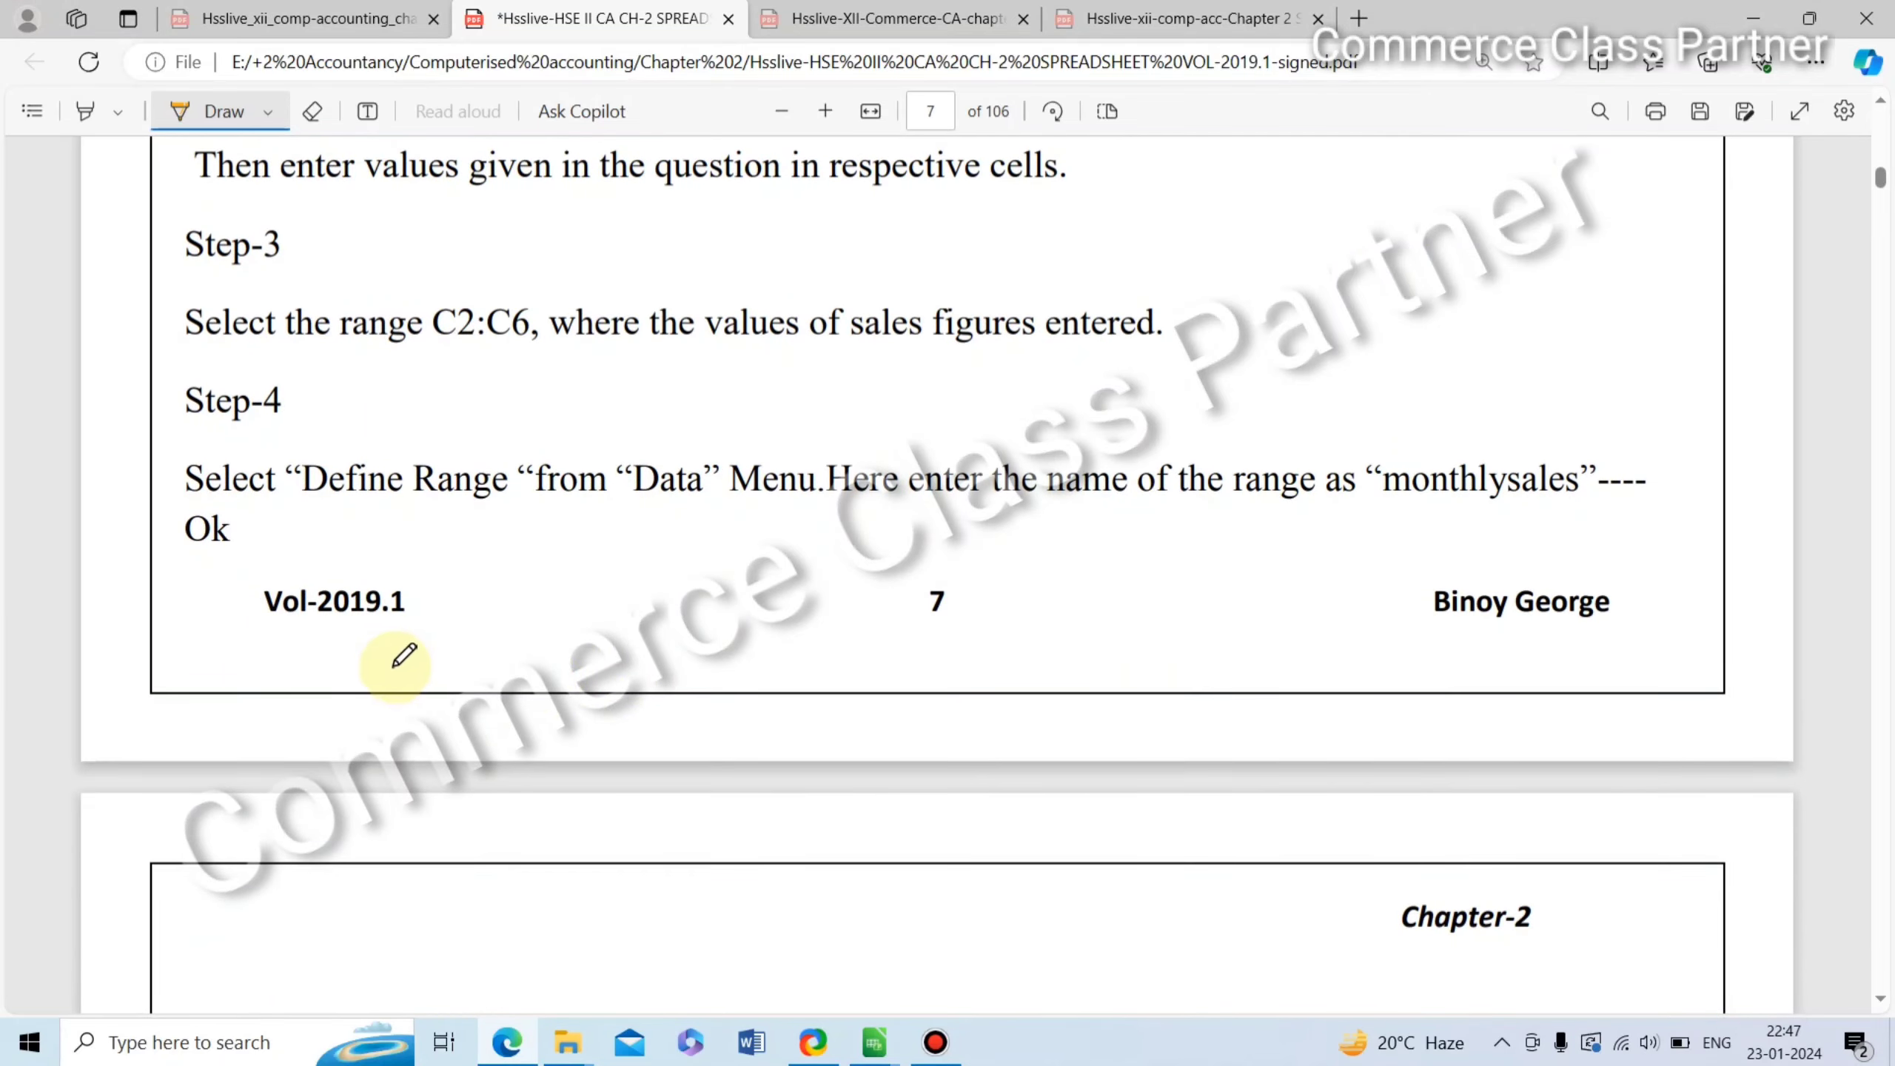
{"action": "scroll", "coordinate": [417, 656], "scroll_direction": "down", "scroll_amount": 3}
{"action": "scroll", "coordinate": [485, 634], "scroll_direction": "down", "scroll_amount": 2}
{"action": "scroll", "coordinate": [448, 642], "scroll_direction": "down", "scroll_amount": 3}
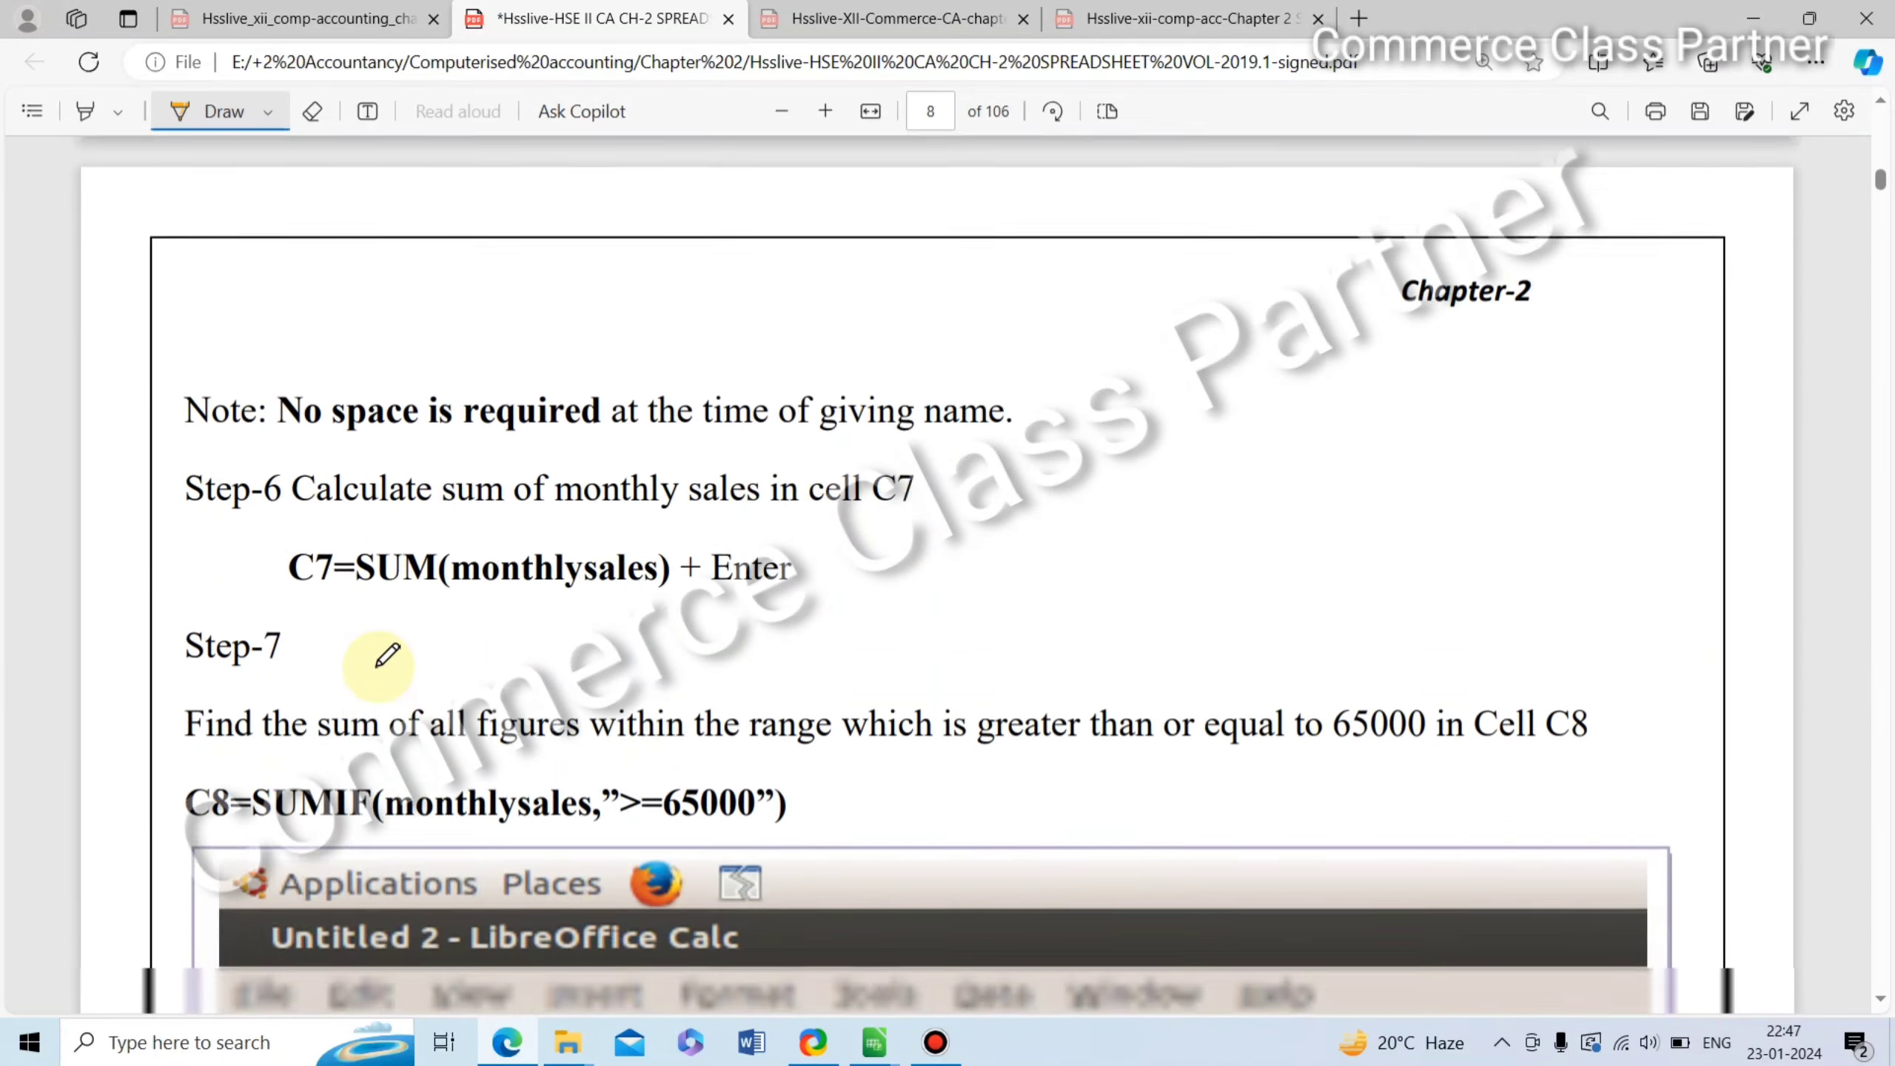
{"action": "scroll", "coordinate": [402, 654], "scroll_direction": "down", "scroll_amount": 5}
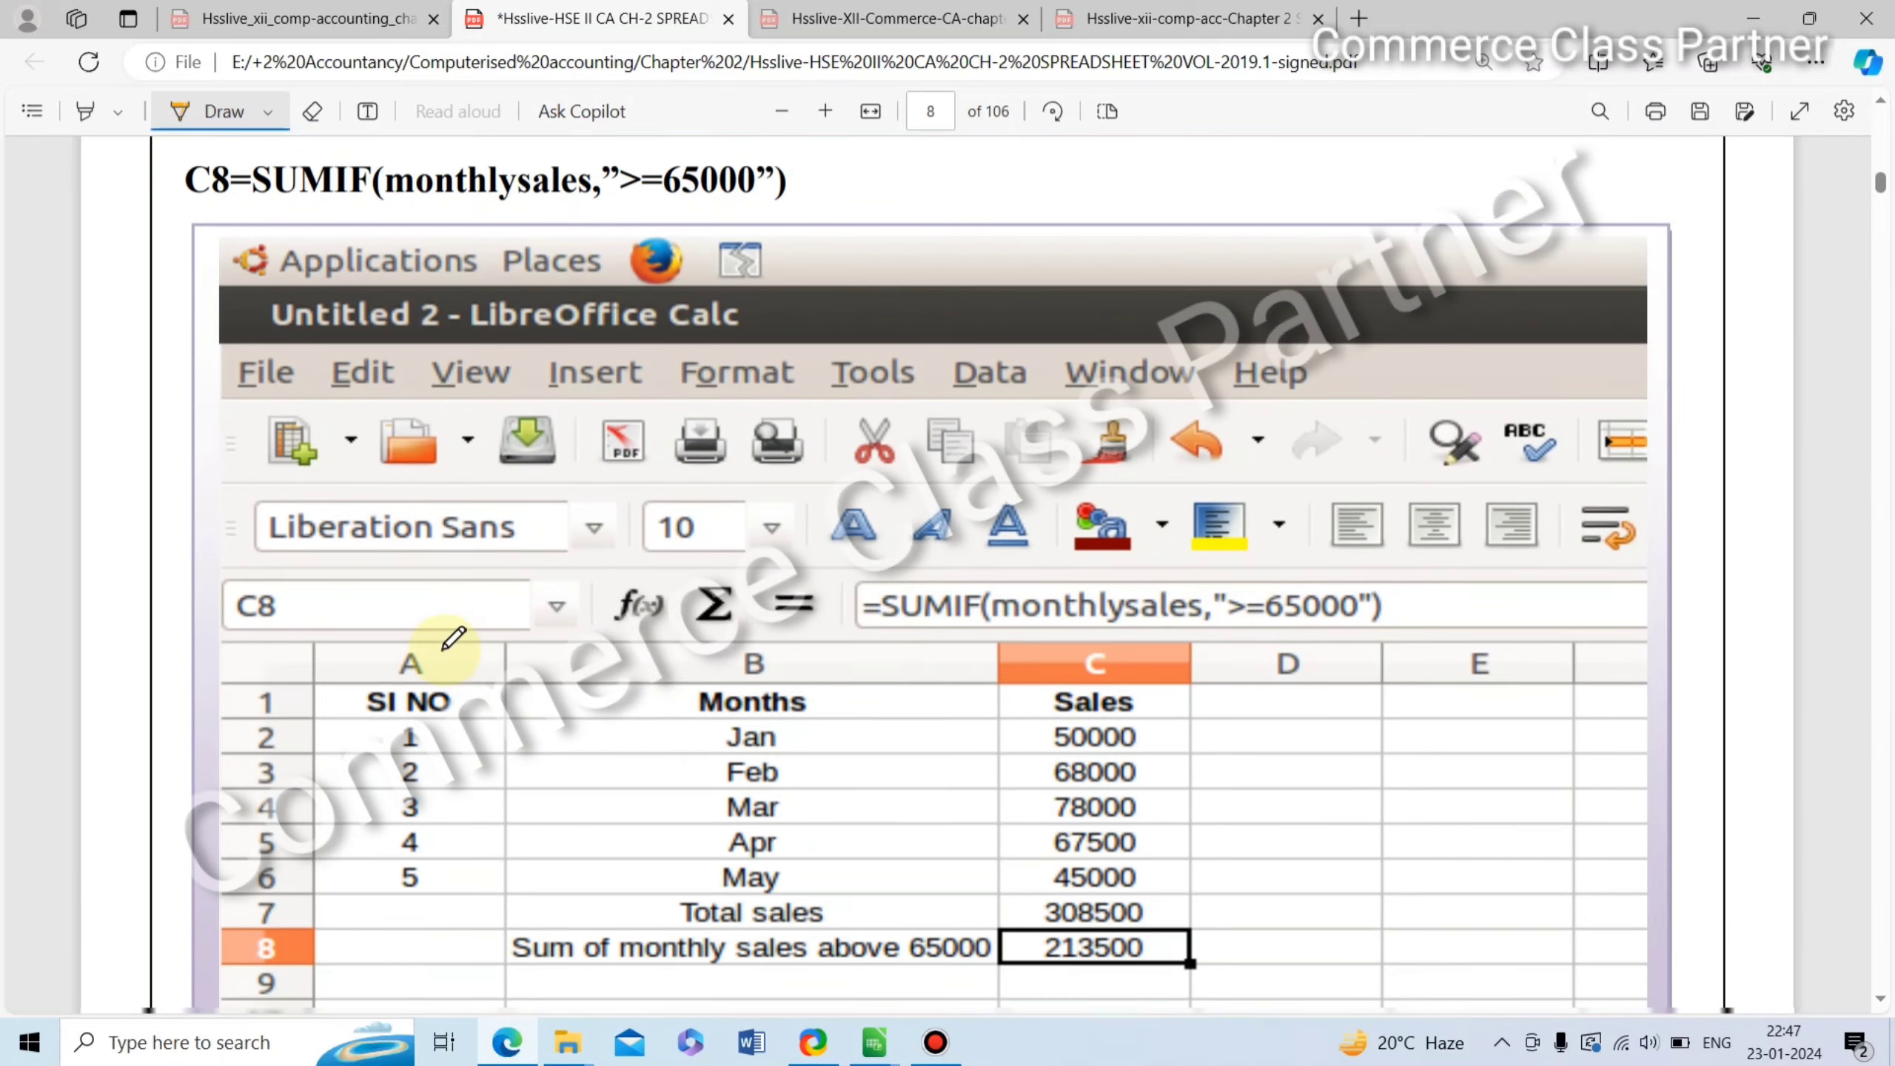
{"action": "scroll", "coordinate": [498, 633], "scroll_direction": "down", "scroll_amount": 3}
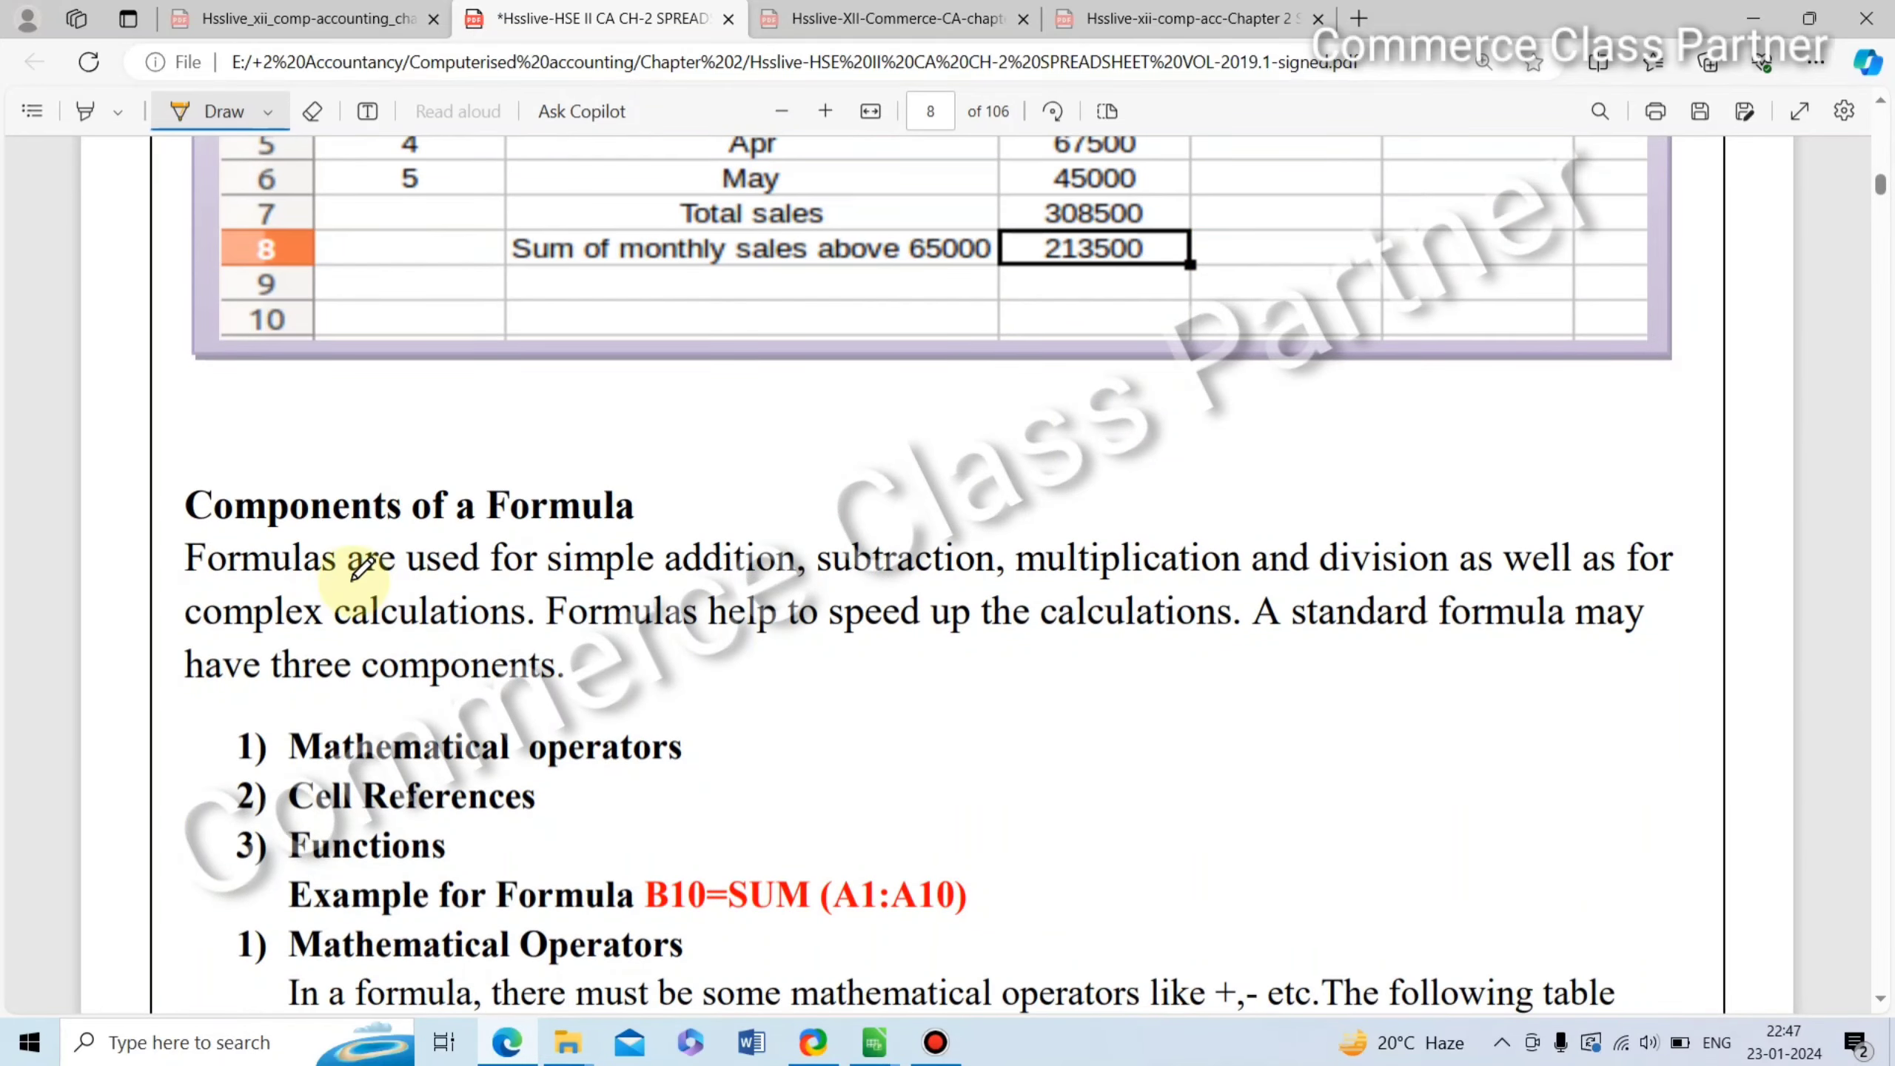
{"action": "scroll", "coordinate": [499, 634], "scroll_direction": "down", "scroll_amount": 2}
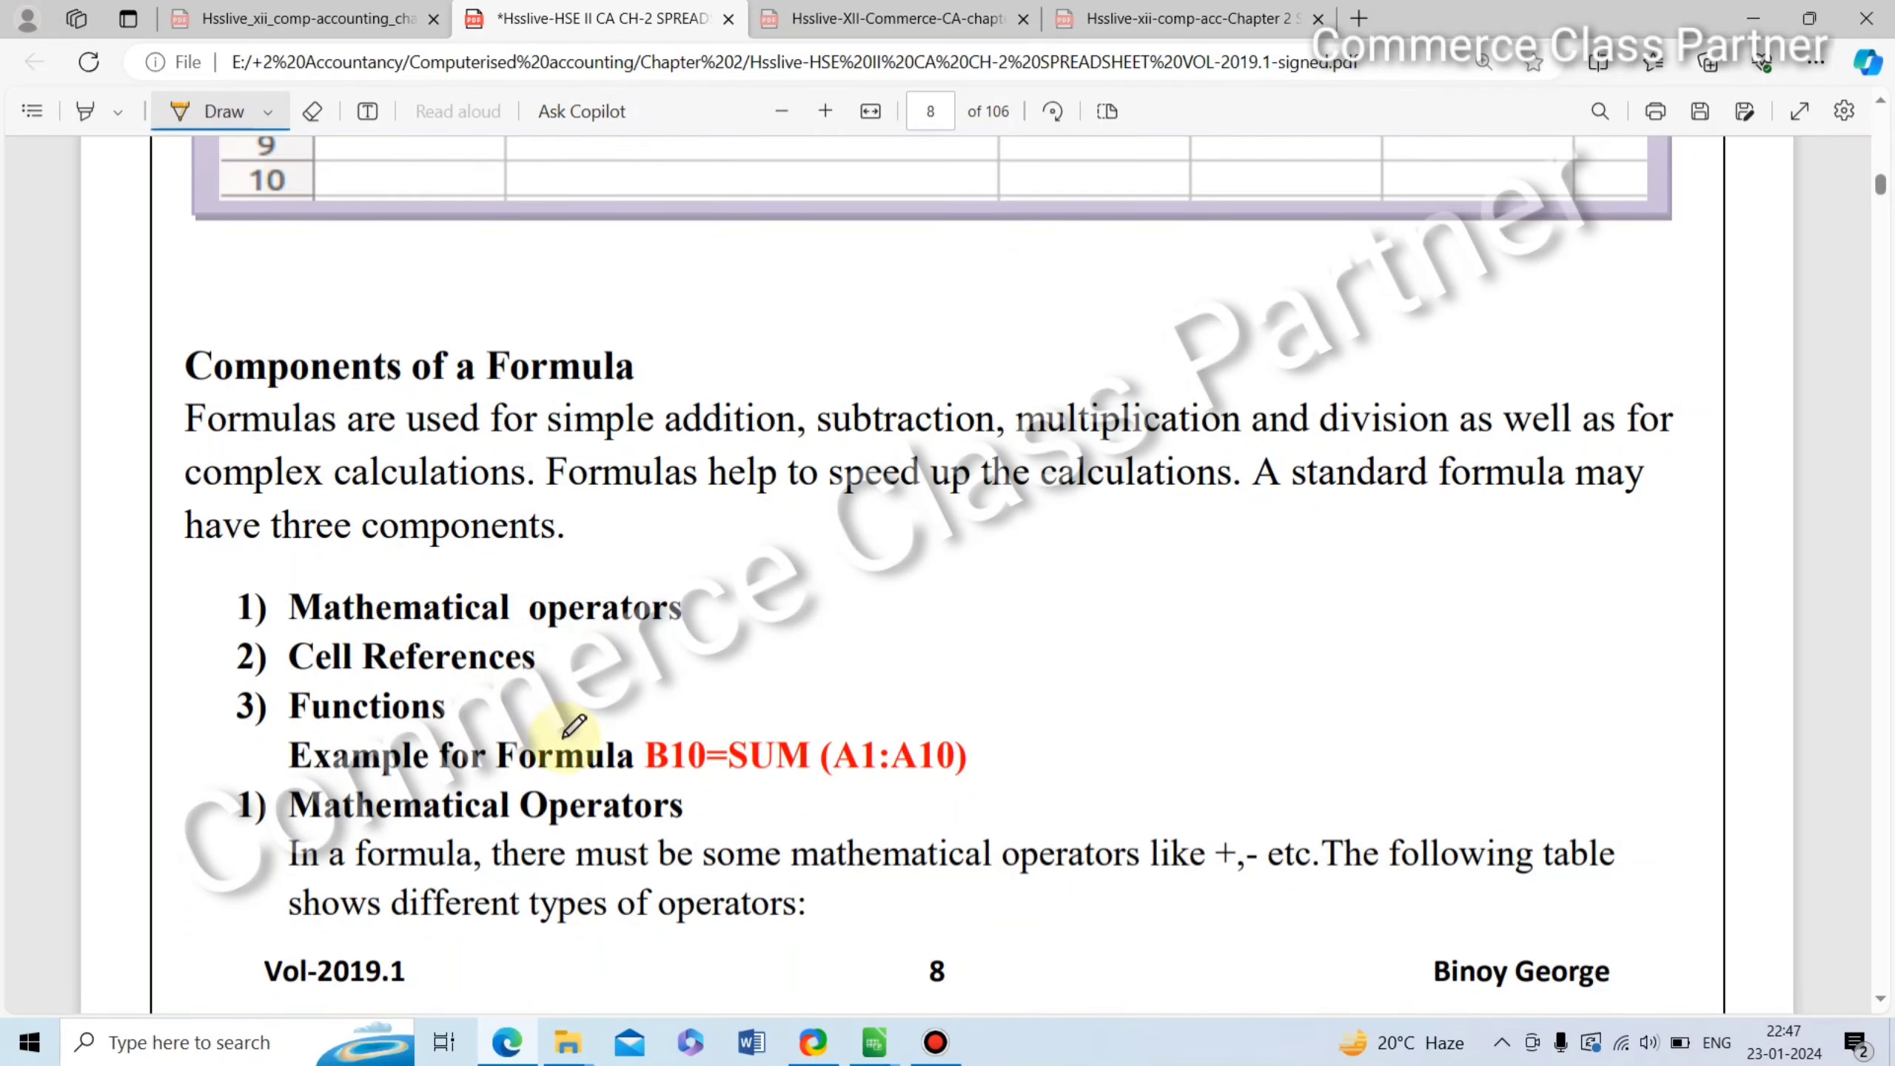
{"action": "scroll", "coordinate": [463, 773], "scroll_direction": "down", "scroll_amount": 3}
{"action": "scroll", "coordinate": [456, 780], "scroll_direction": "down", "scroll_amount": 8}
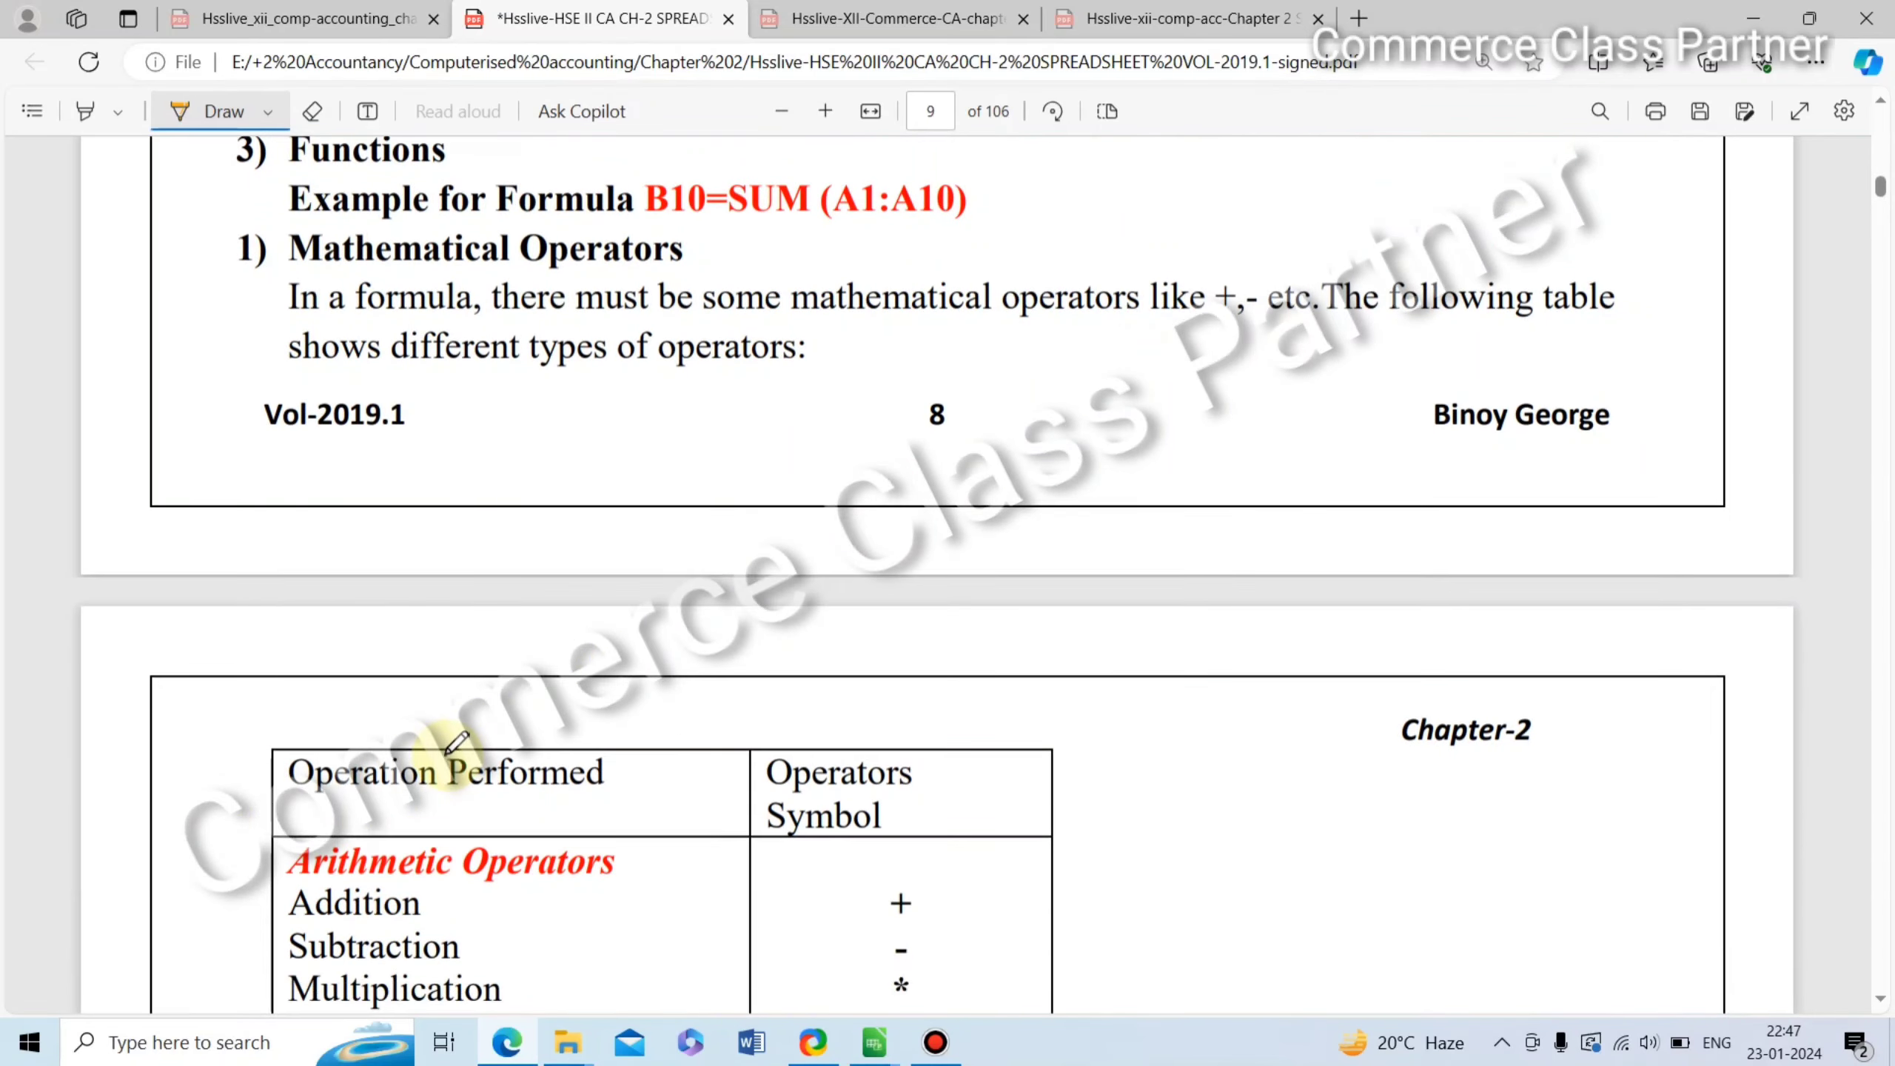
{"action": "scroll", "coordinate": [422, 672], "scroll_direction": "down", "scroll_amount": 18}
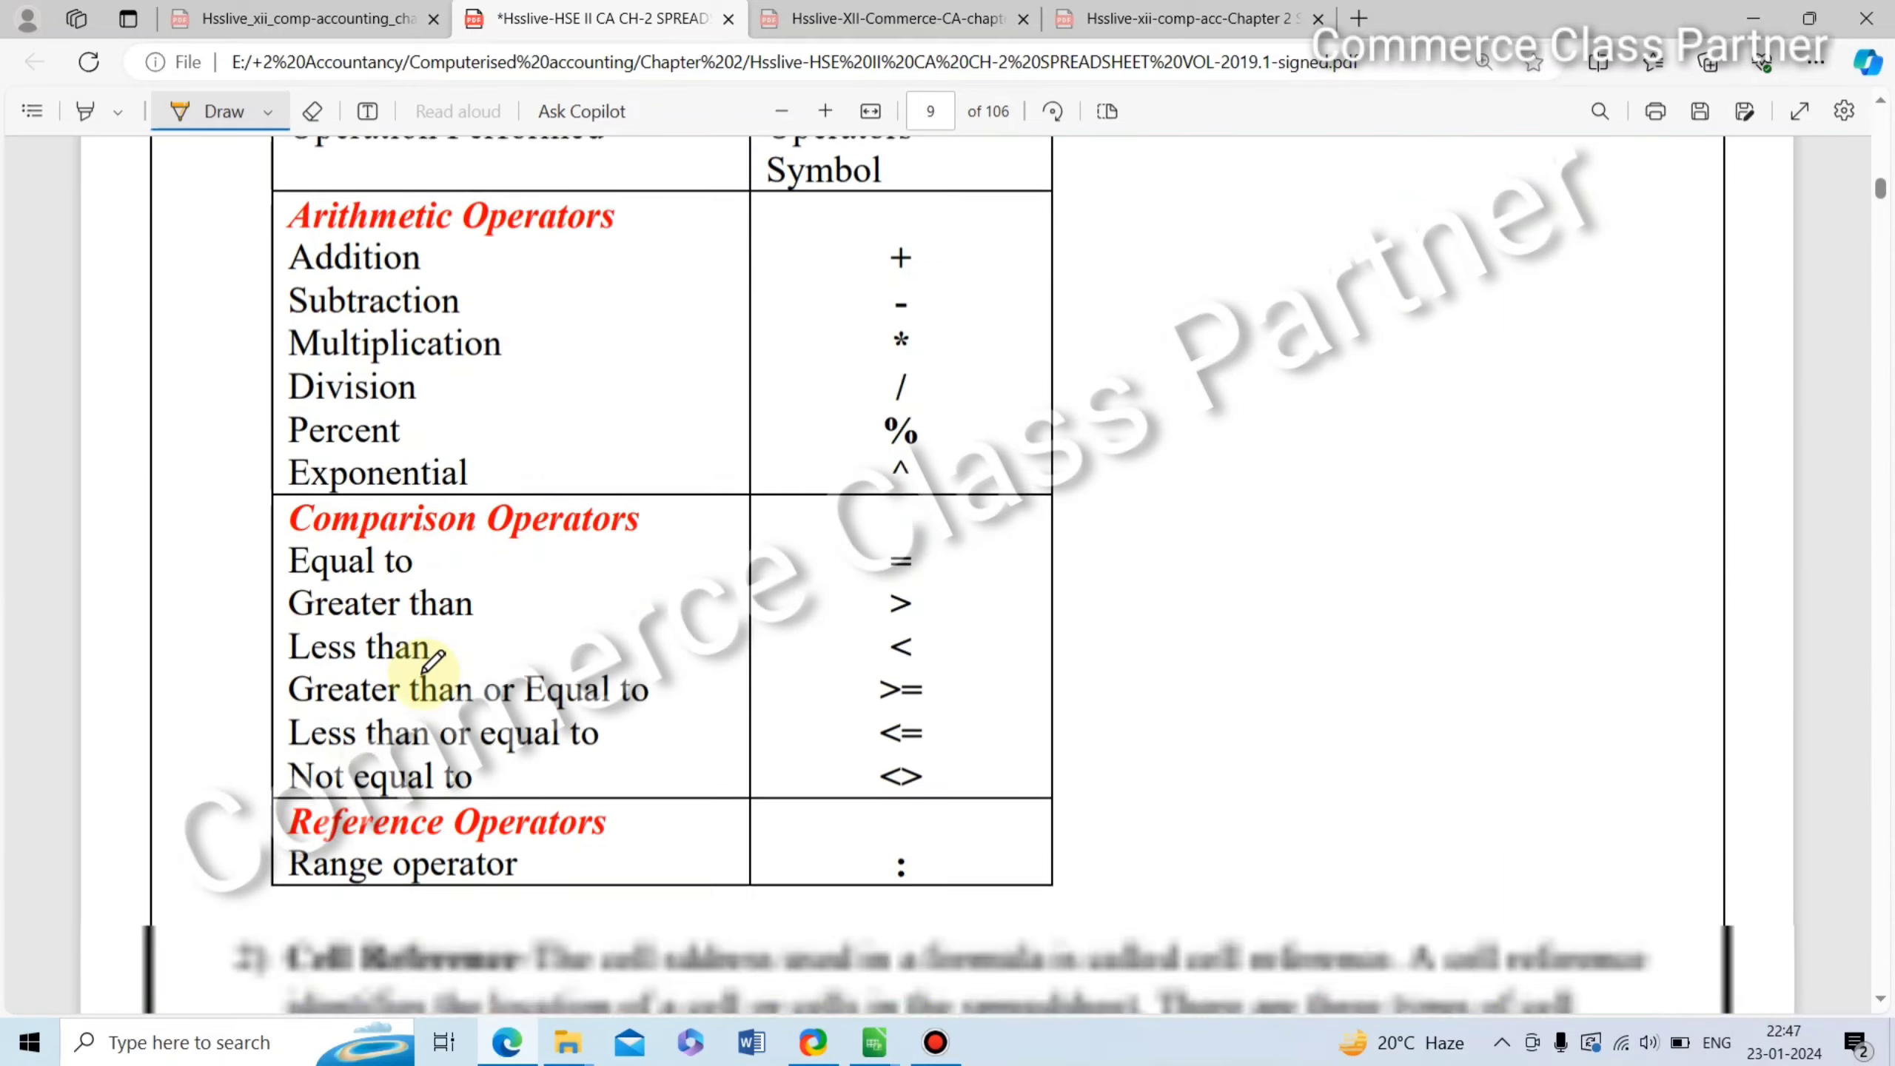